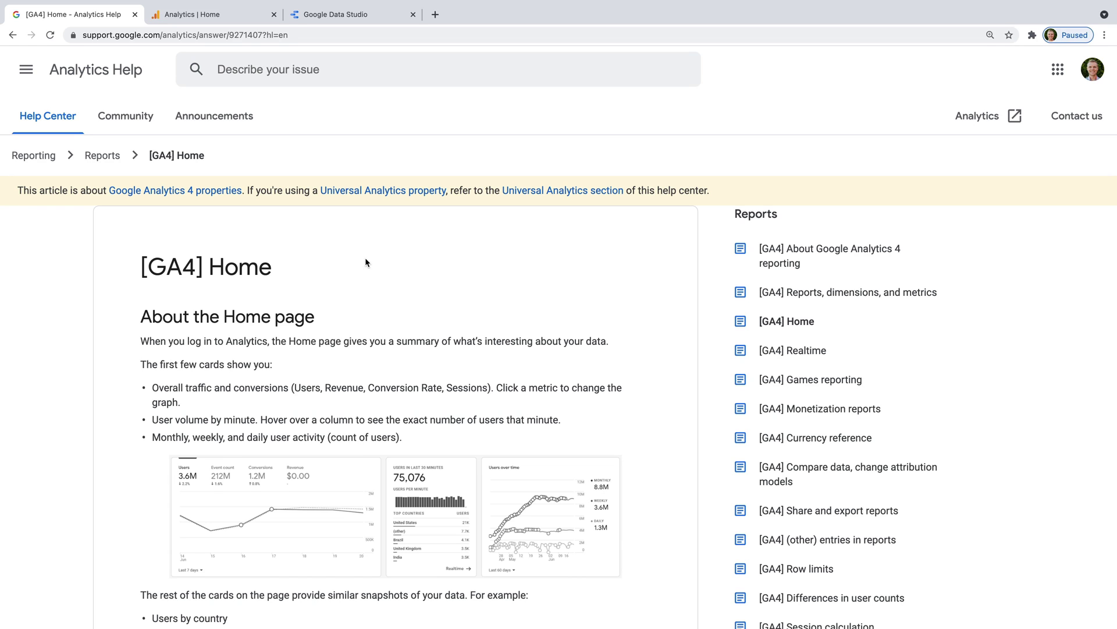
pyautogui.scroll(-2, 365, 258)
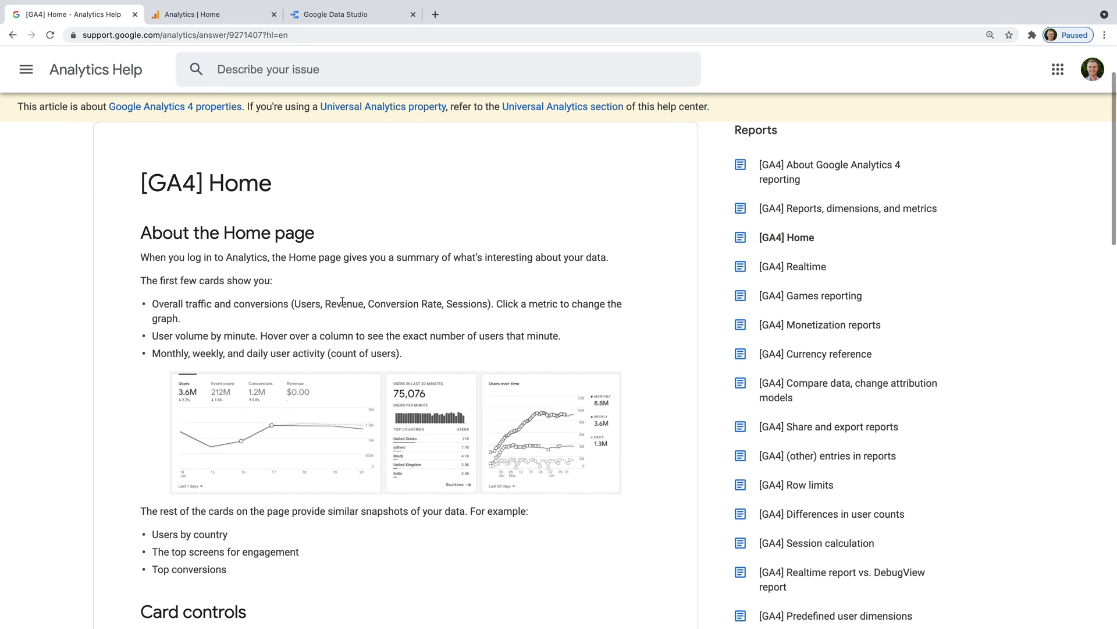
# Step: Highlight 'Conversion Rate' in the Help Home article, then switch to the Analytics Home tab
pyautogui.moveTo(369, 302); pyautogui.dragTo(442, 303)
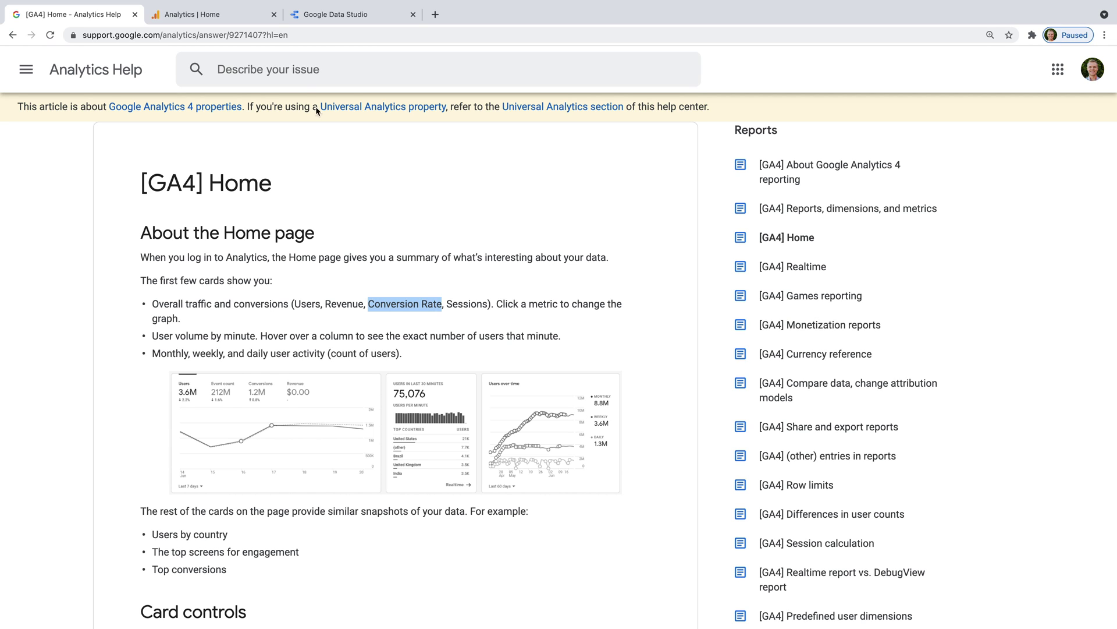
pyautogui.click(248, 19)
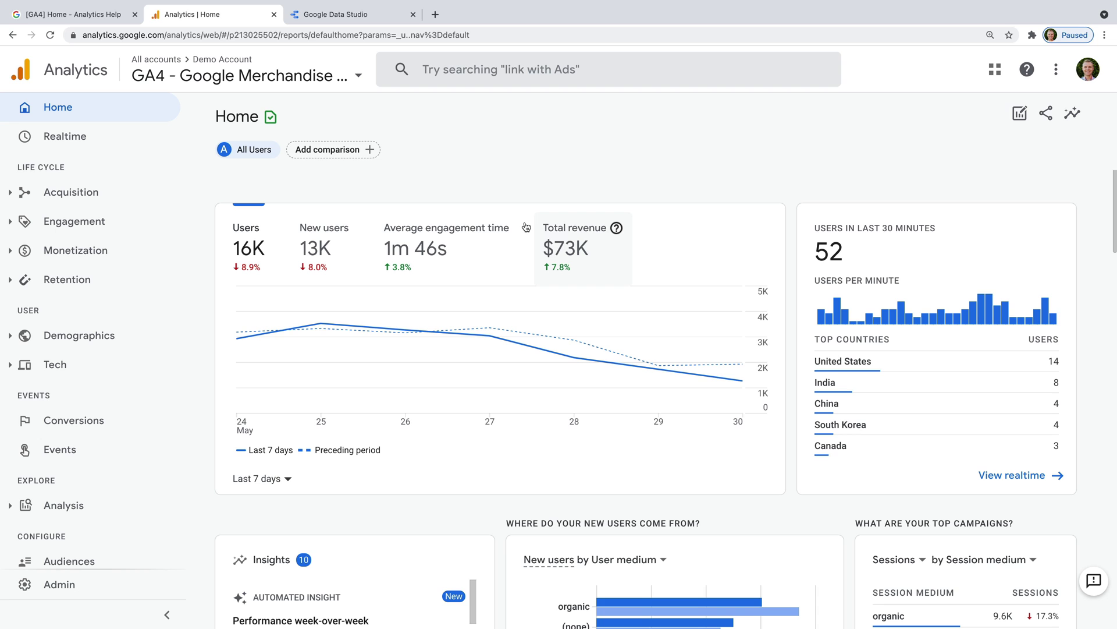
pyautogui.moveTo(675, 297)
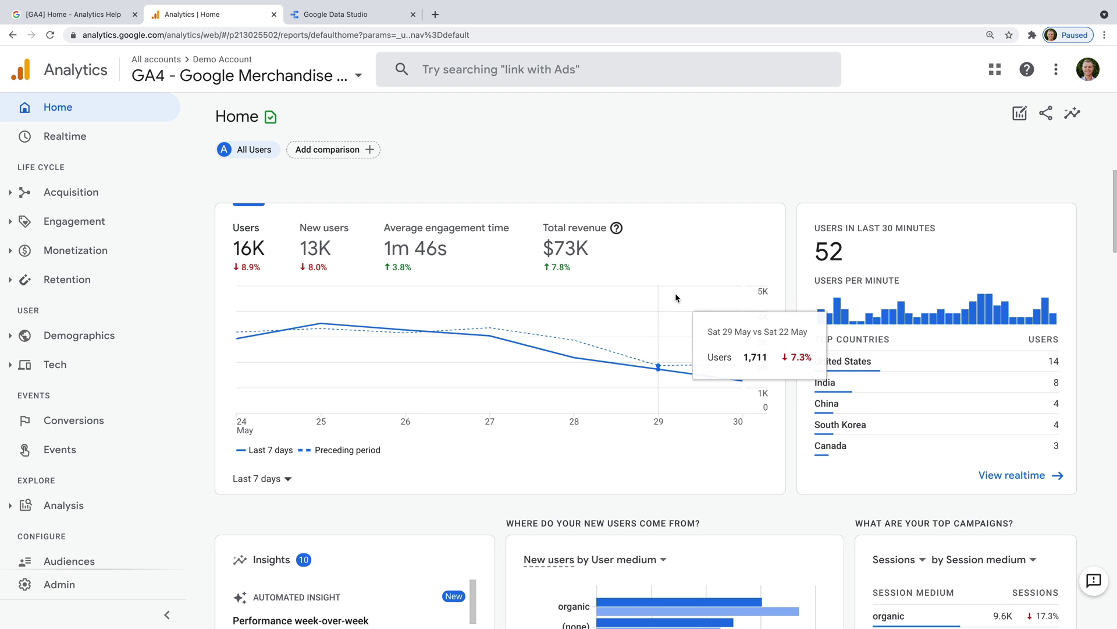
pyautogui.scroll(-2, 675, 292)
pyautogui.scroll(-3, 675, 298)
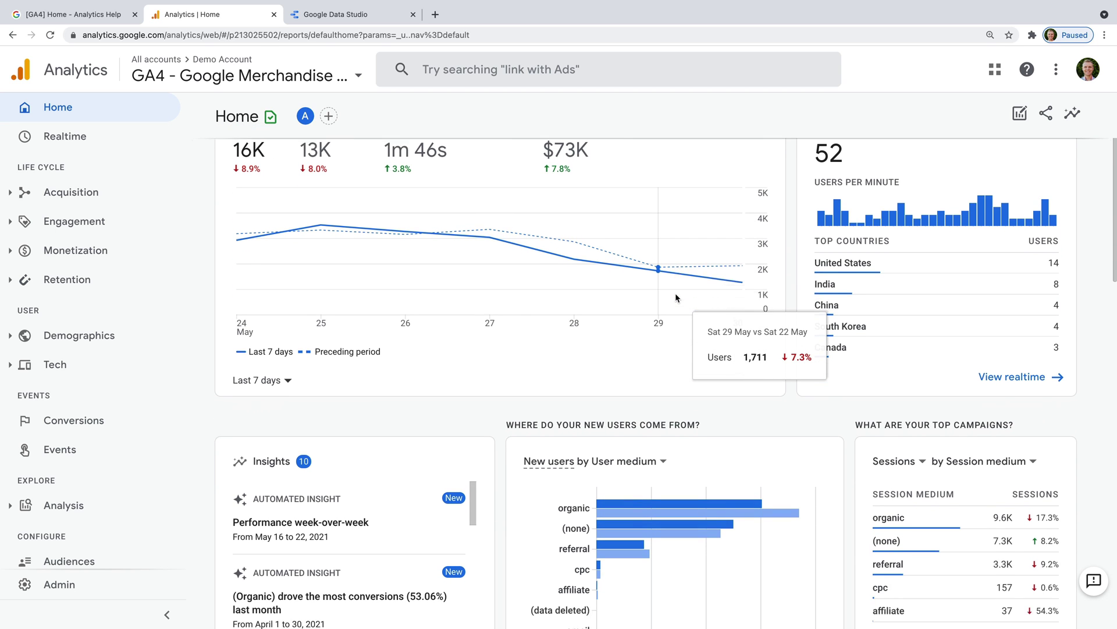
pyautogui.scroll(-3, 675, 298)
pyautogui.scroll(-3, 675, 297)
pyautogui.scroll(-2, 675, 298)
pyautogui.scroll(-4, 675, 298)
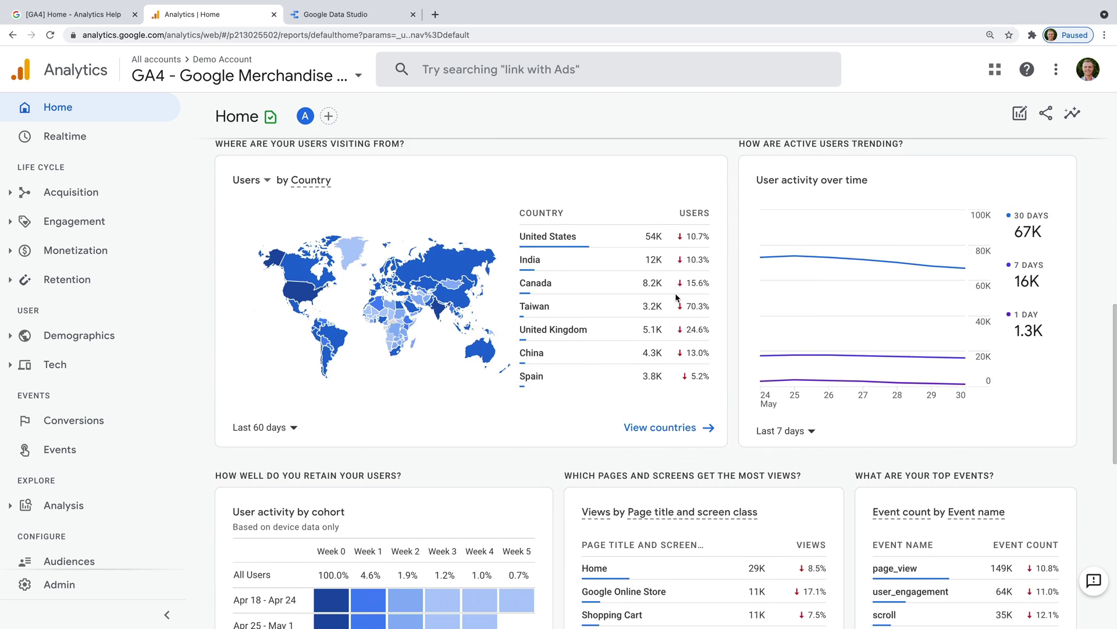
pyautogui.scroll(-4, 675, 297)
pyautogui.scroll(-3, 675, 298)
pyautogui.scroll(-2, 675, 297)
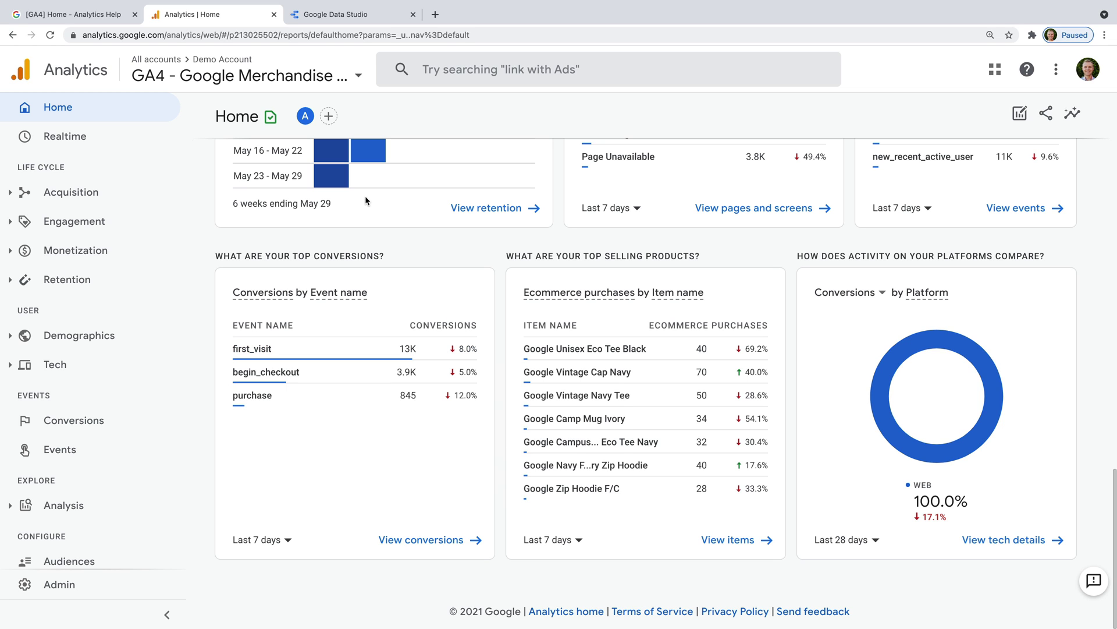
# Step: Create a blank report using the Demo Account's GA4 - Google Merchandise Store property
pyautogui.click(380, 18)
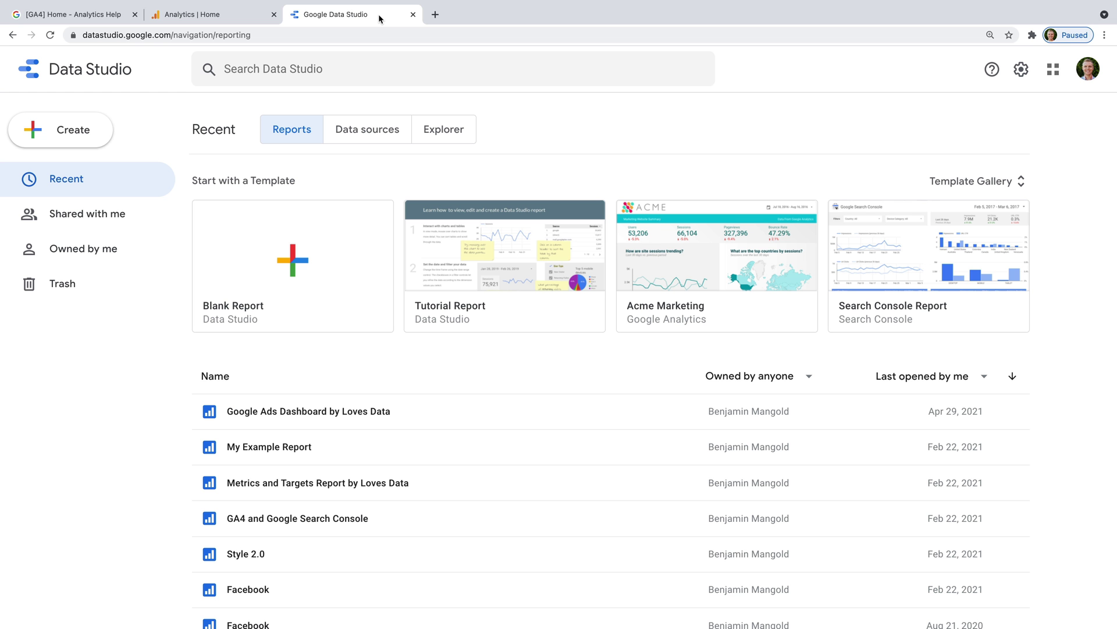
pyautogui.click(282, 256)
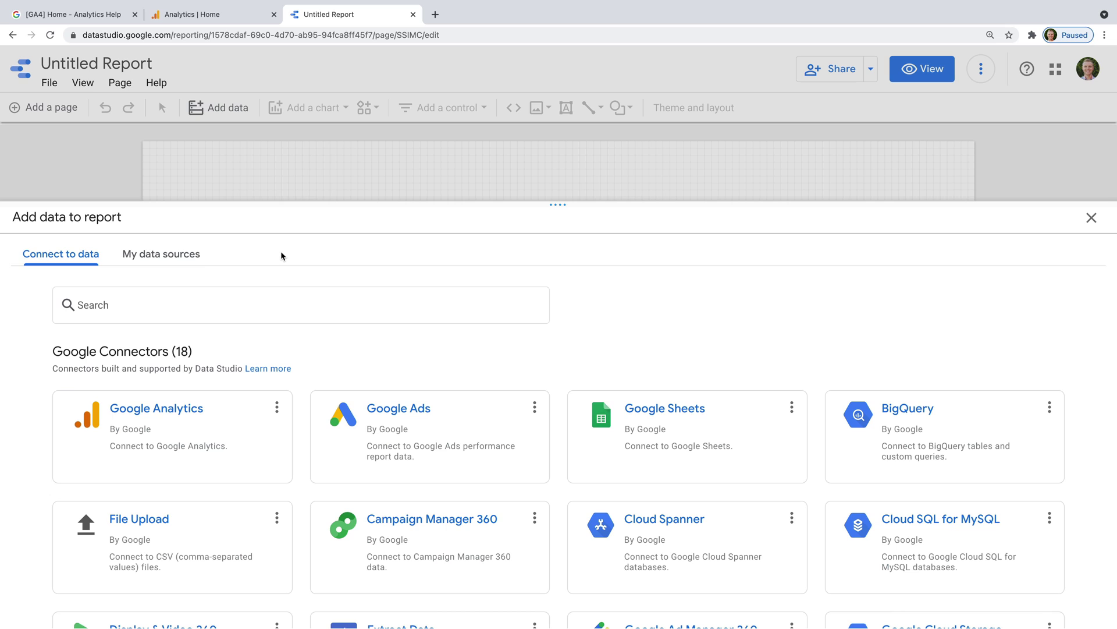
pyautogui.click(228, 421)
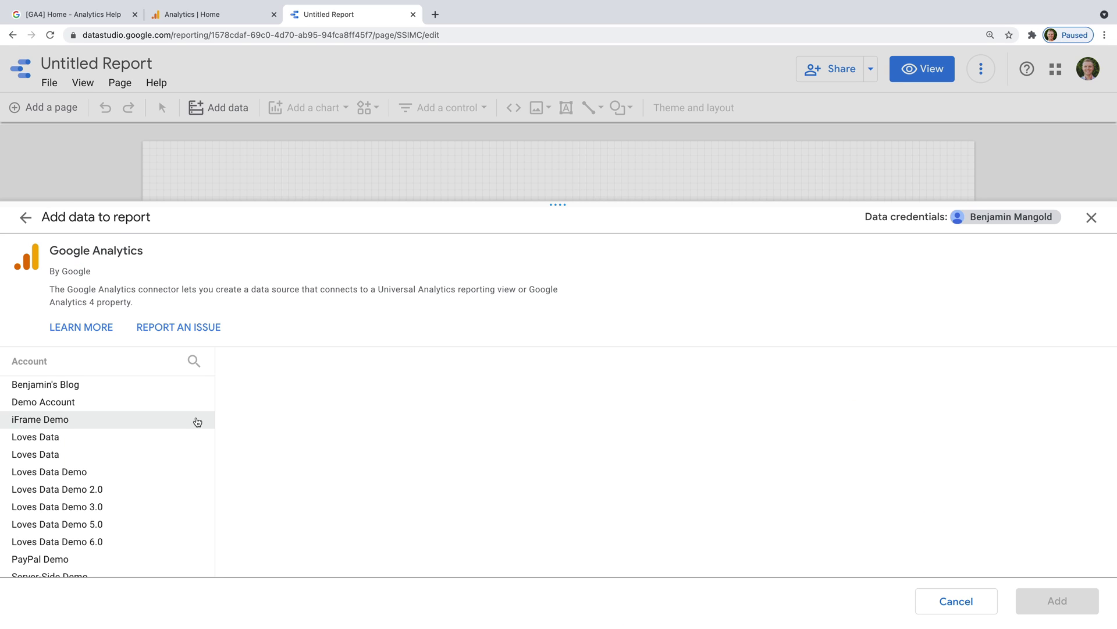
pyautogui.click(168, 404)
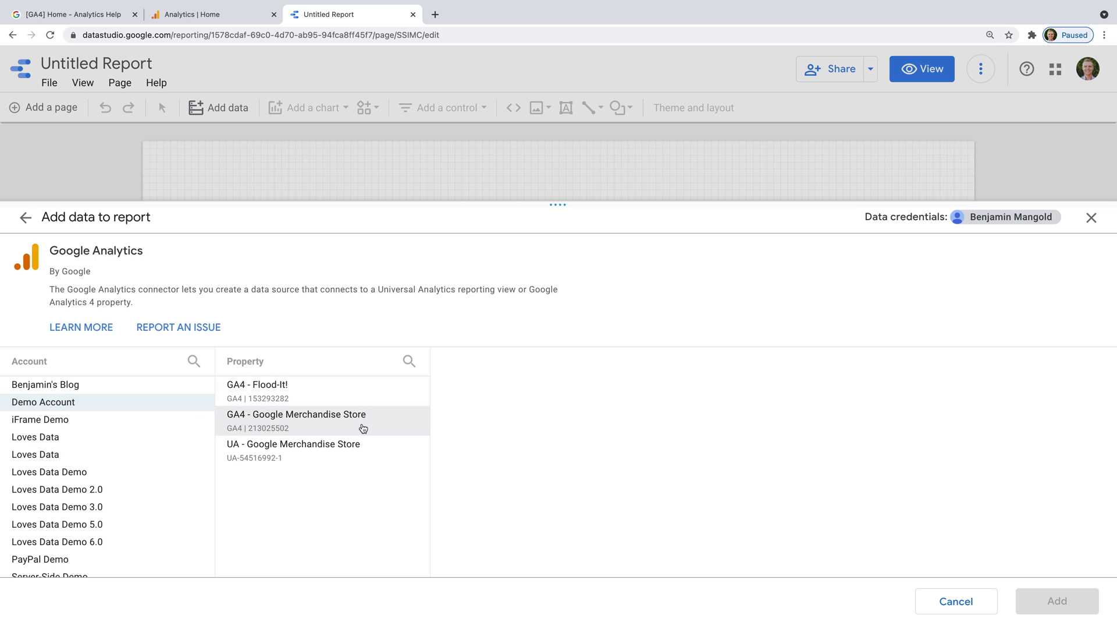
pyautogui.click(364, 426)
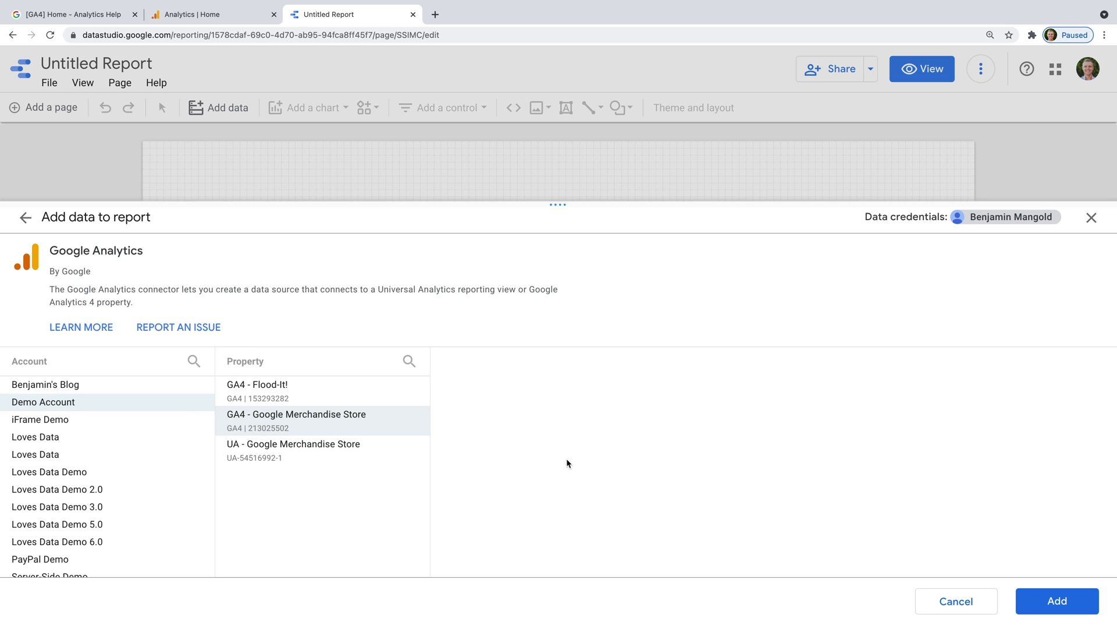
pyautogui.click(1055, 597)
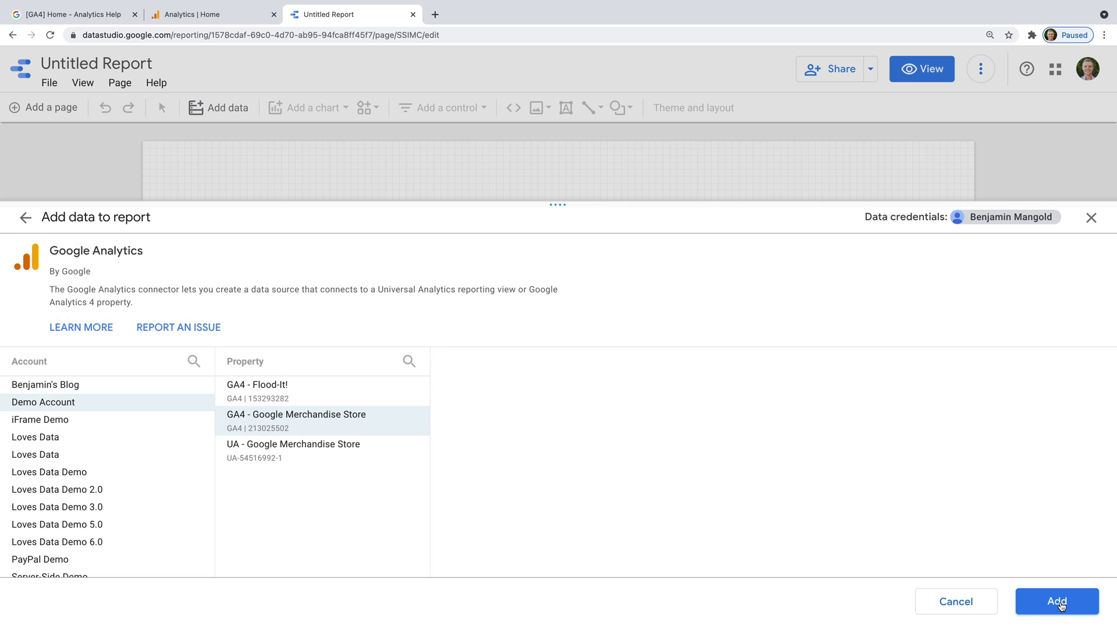
pyautogui.click(1062, 604)
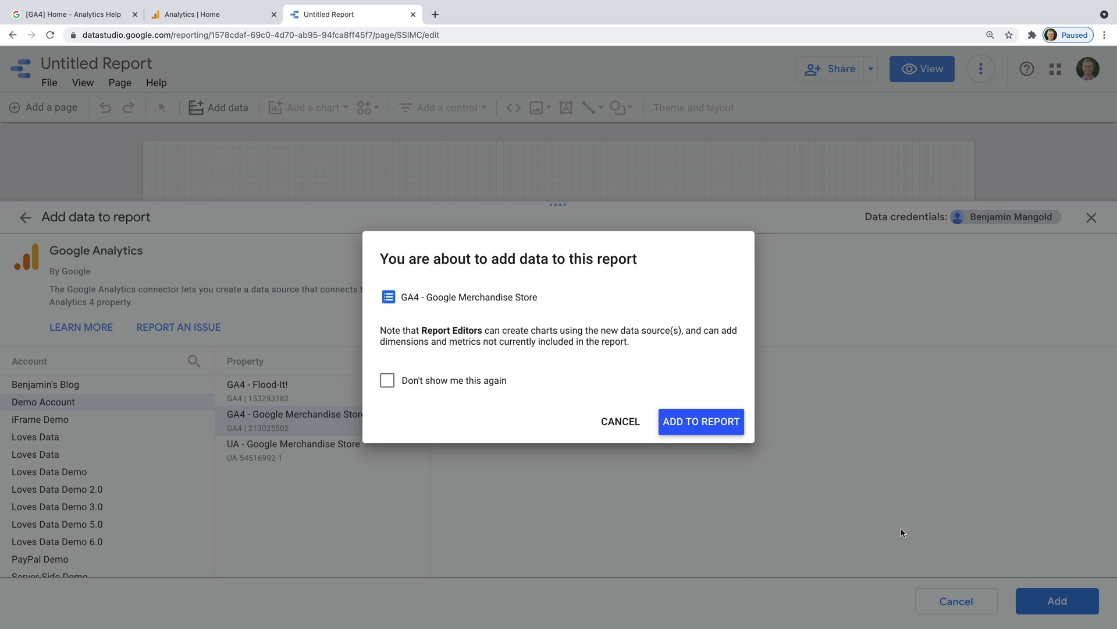
pyautogui.click(711, 426)
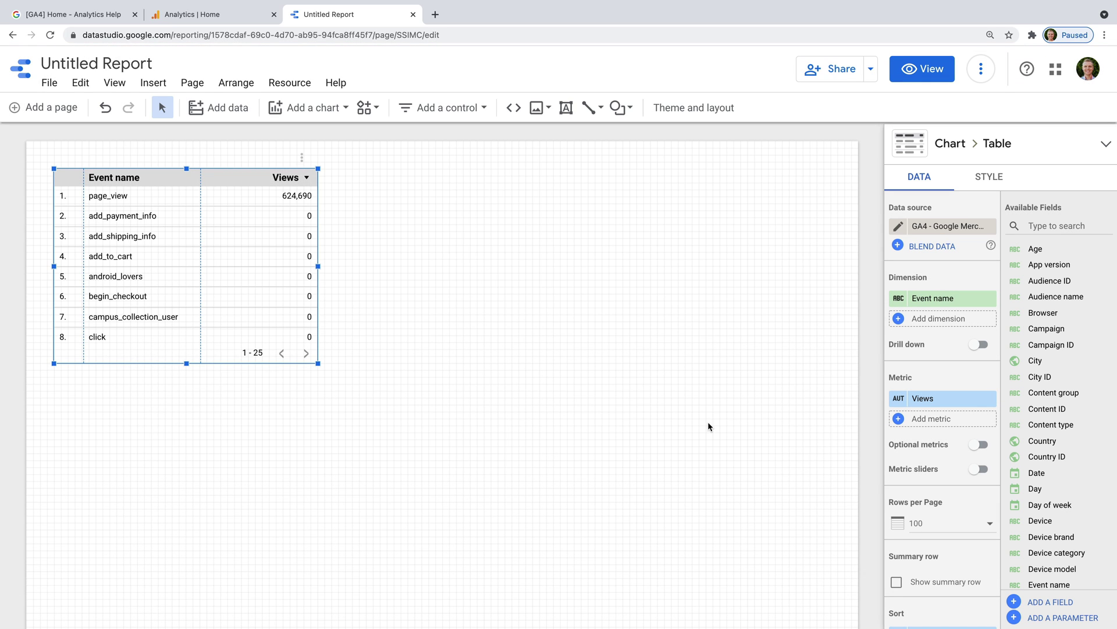
# Step: Replace the default table with a top-left scorecard showing Conversions (75,374)
pyautogui.press('Delete')
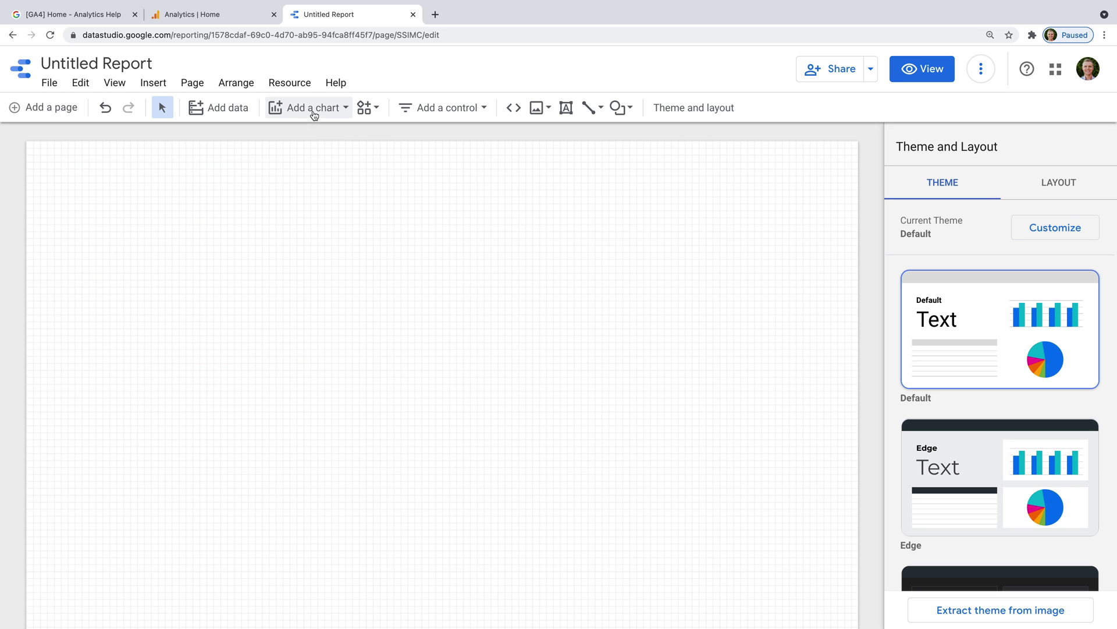
pyautogui.click(315, 108)
pyautogui.click(291, 195)
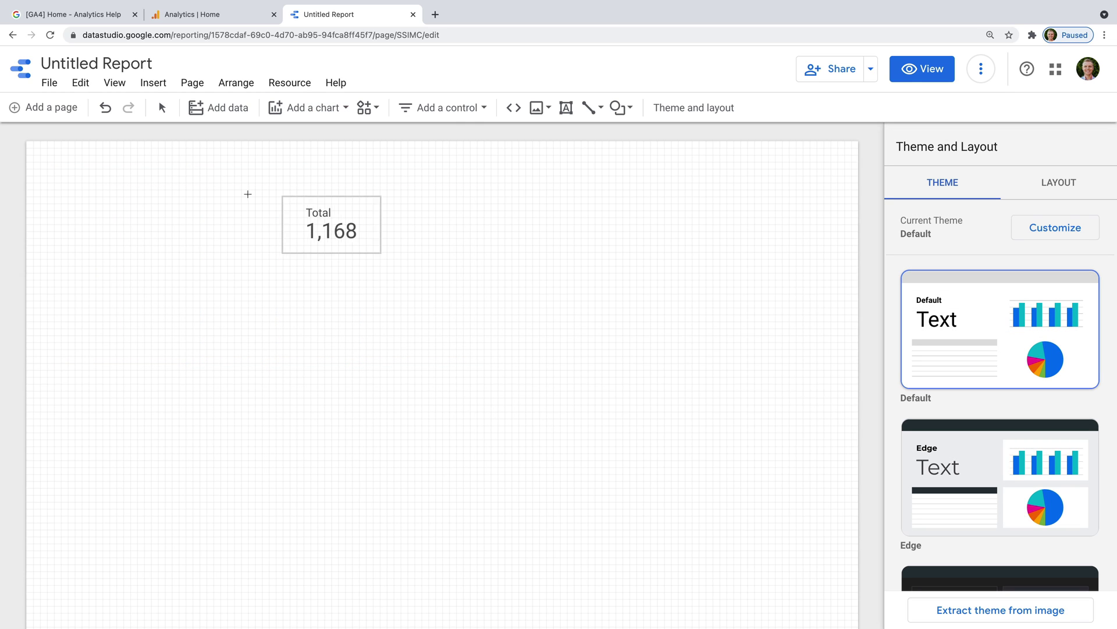
pyautogui.click(98, 174)
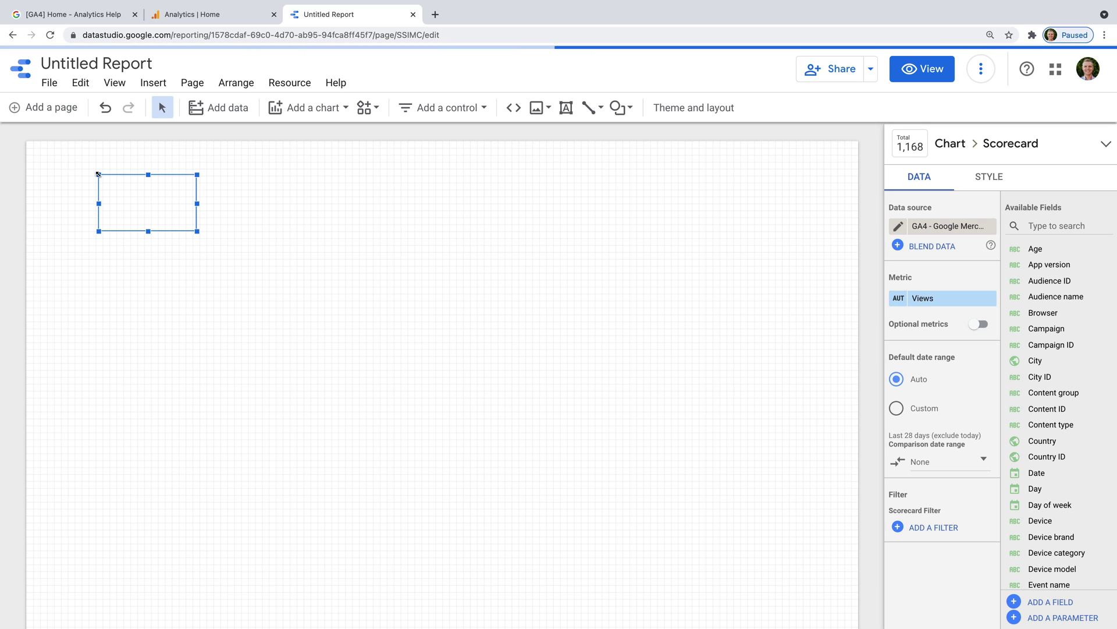
pyautogui.click(923, 298)
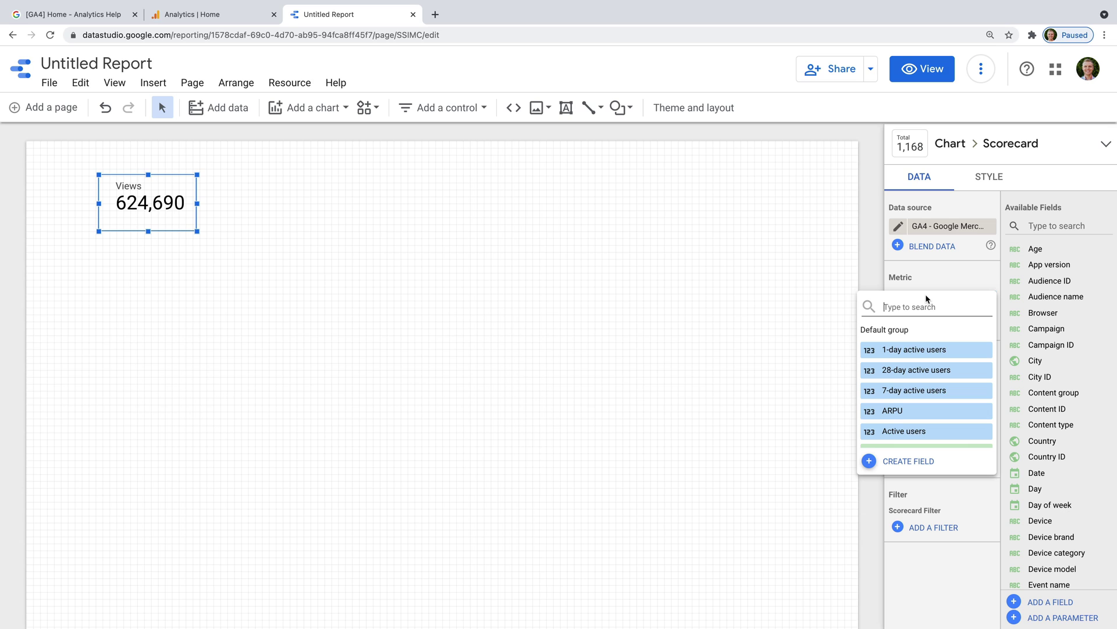
pyautogui.write('convers')
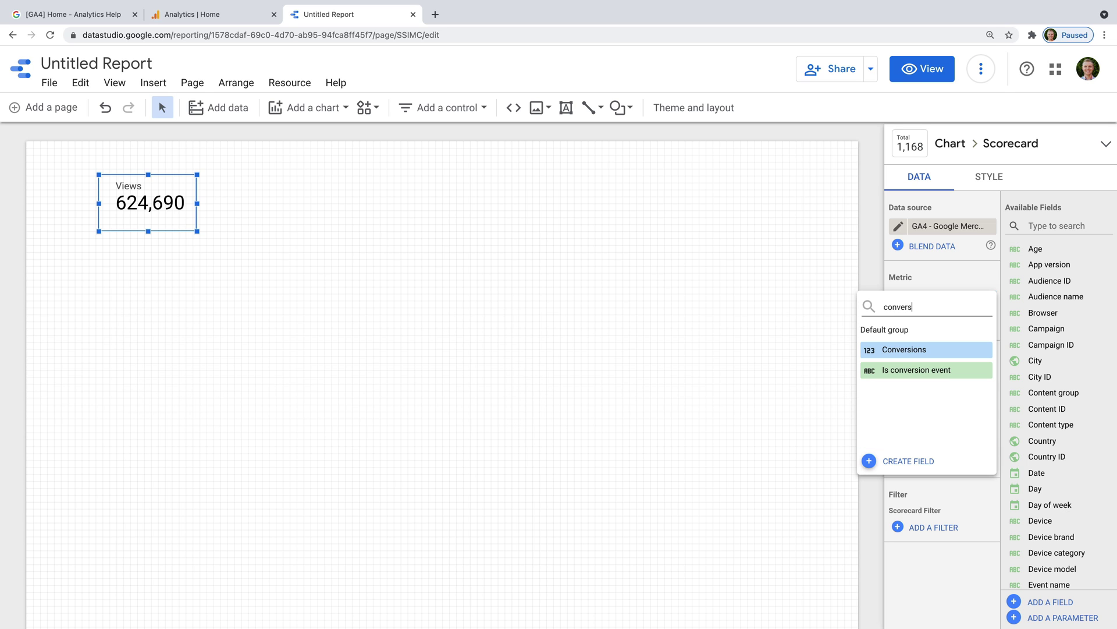
pyautogui.click(940, 349)
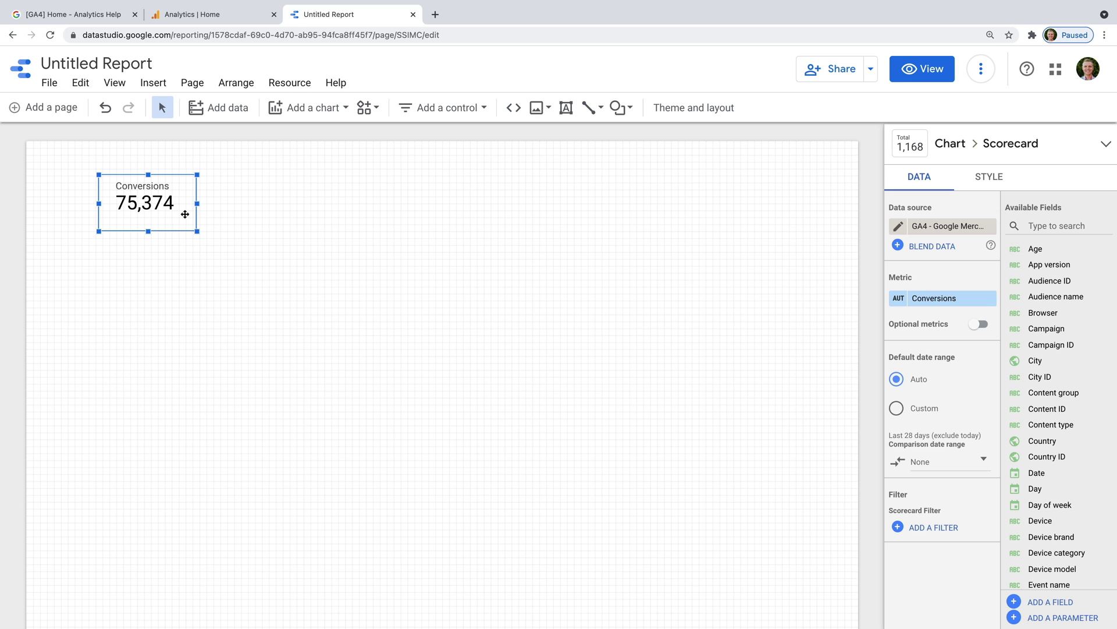
# Step: Open GA4's Events > Conversions report for begin_checkout, first_visit, purchase and Registration_complete
pyautogui.click(236, 20)
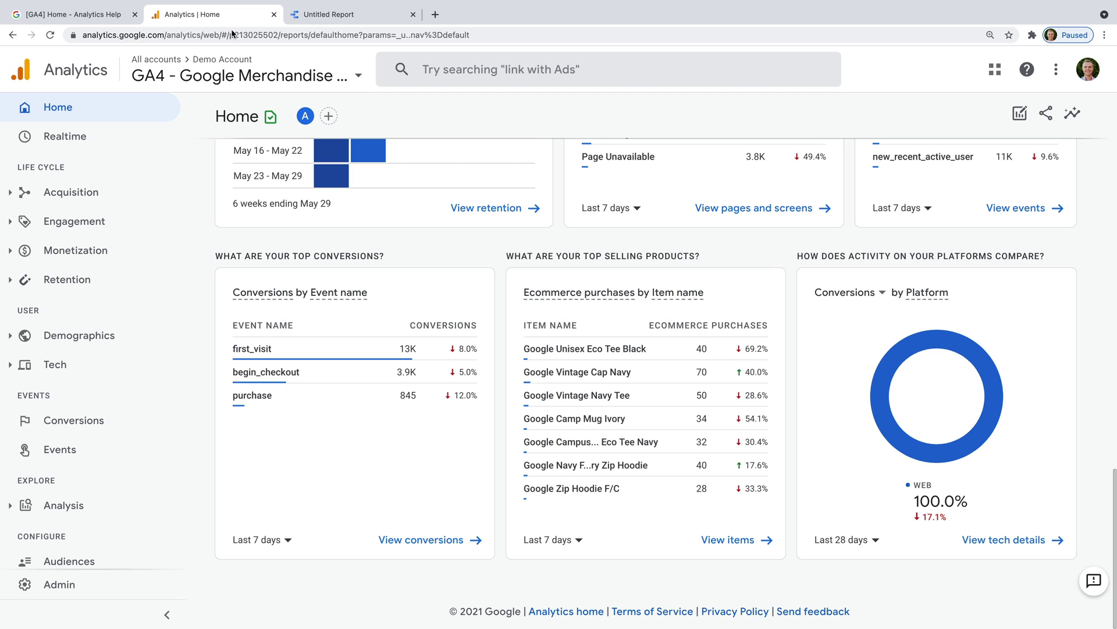
pyautogui.click(111, 422)
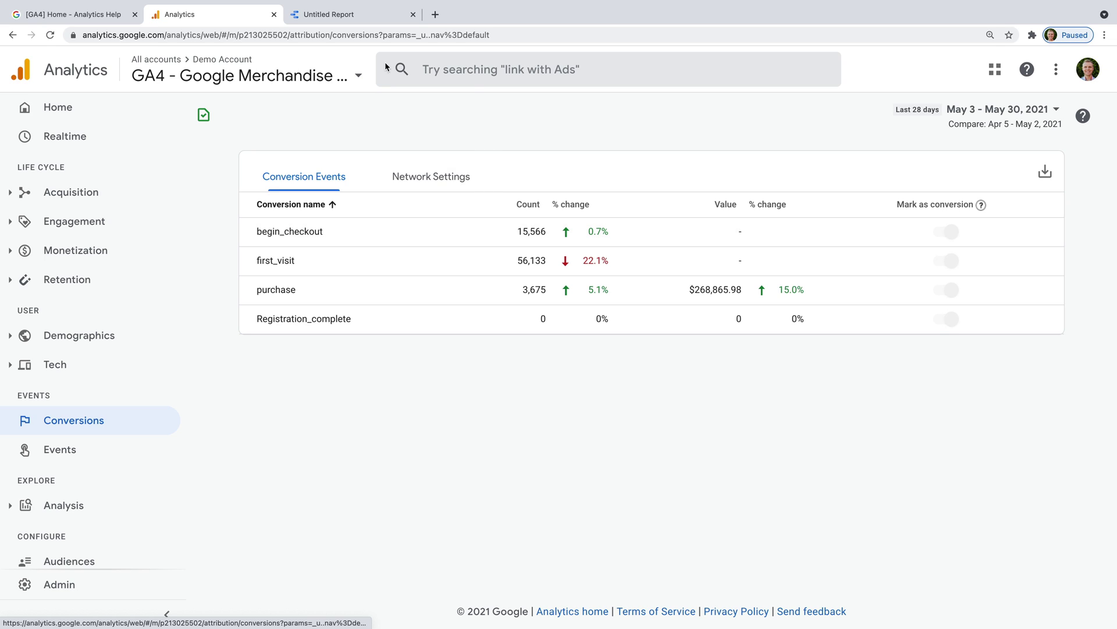
# Step: Filter the scorecard with 'Begin Checkout Conversion': include Event name equal to begin_checkout (15,566)
pyautogui.click(349, 14)
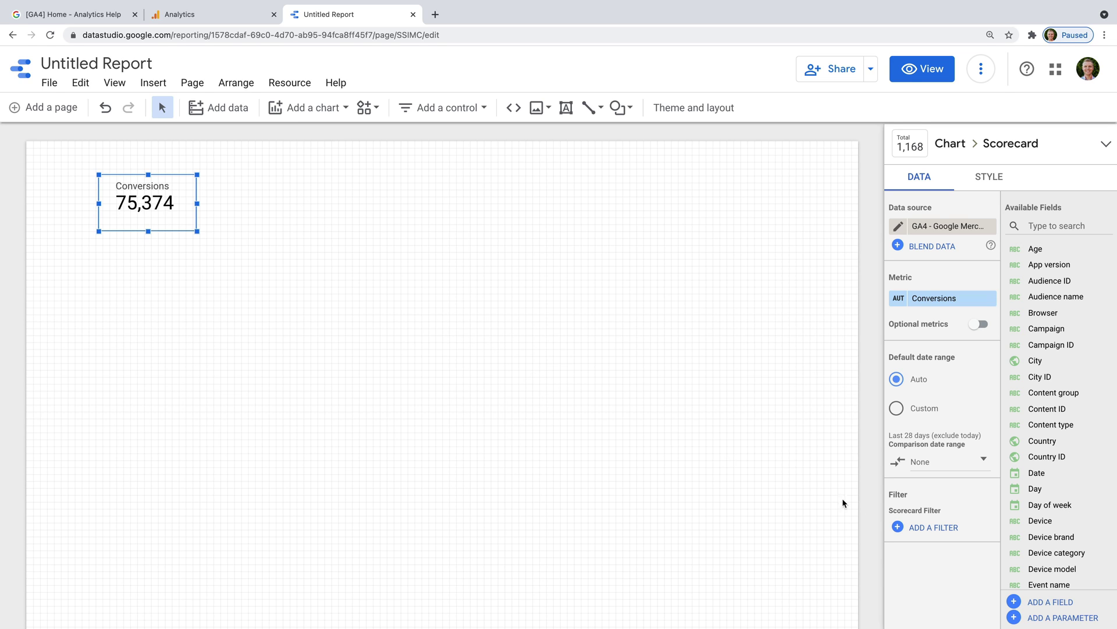
pyautogui.click(928, 527)
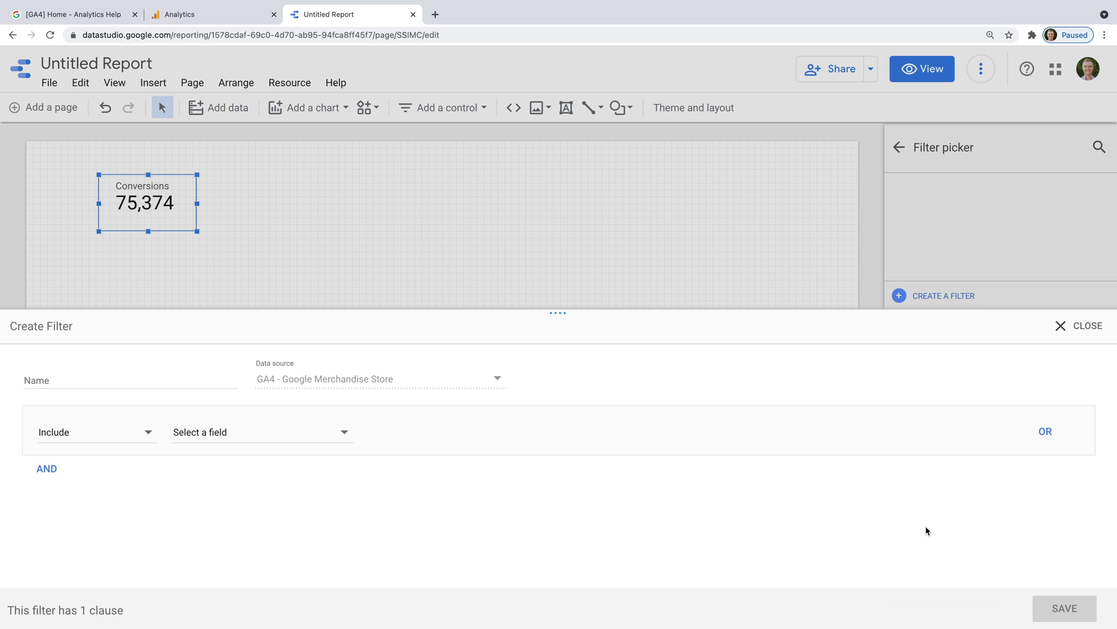
pyautogui.click(185, 382)
pyautogui.write('Begin Check')
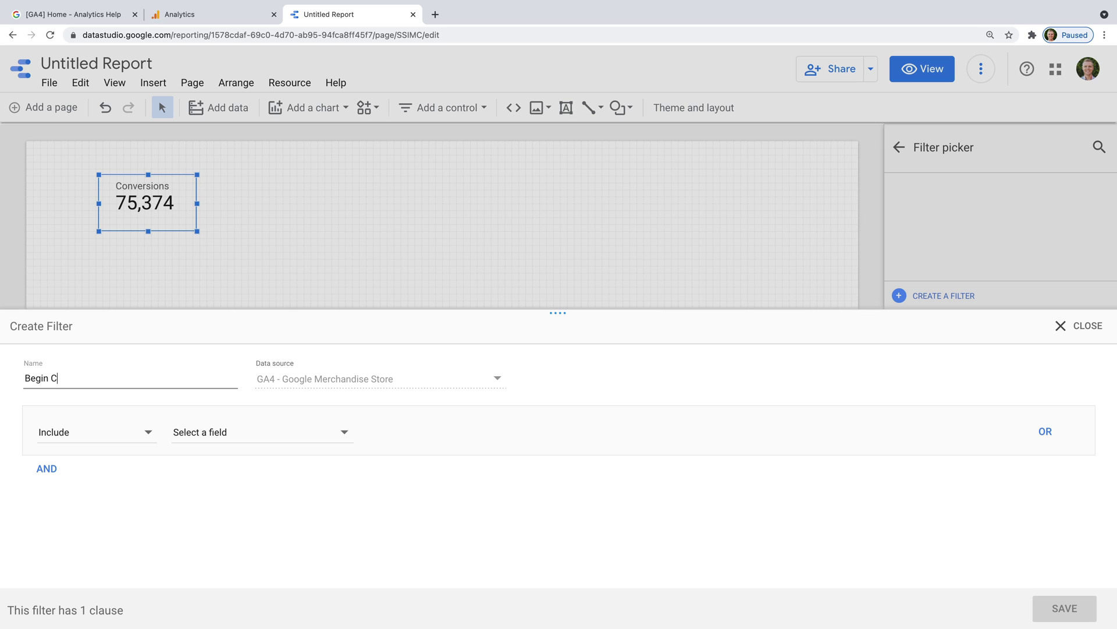
pyautogui.write('out Conversion')
pyautogui.click(268, 441)
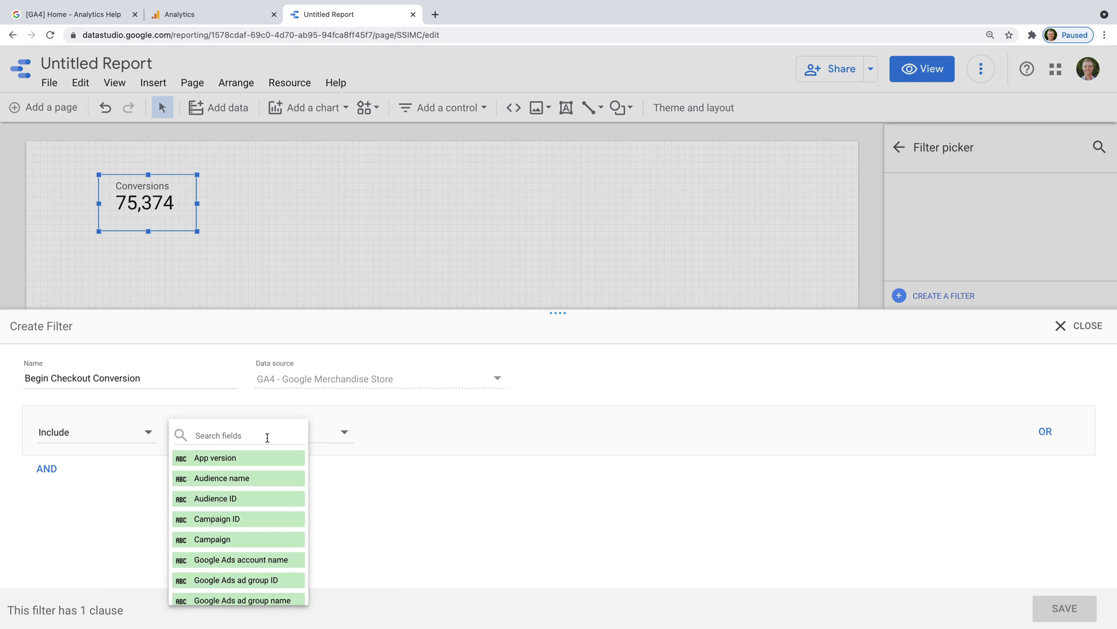
pyautogui.write('event')
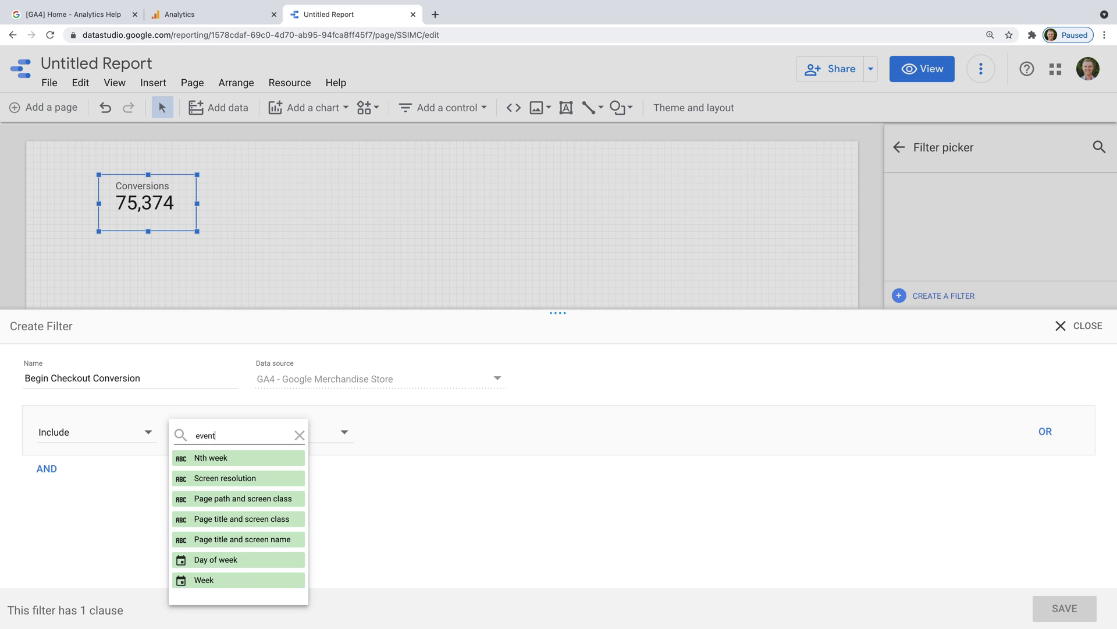
pyautogui.click(238, 457)
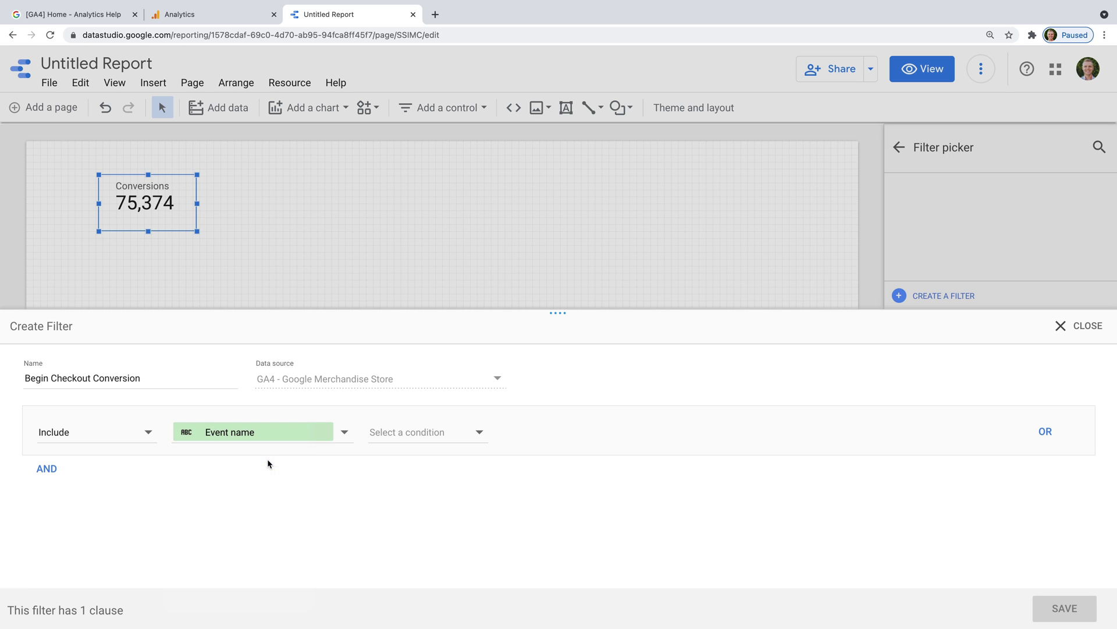
pyautogui.click(420, 433)
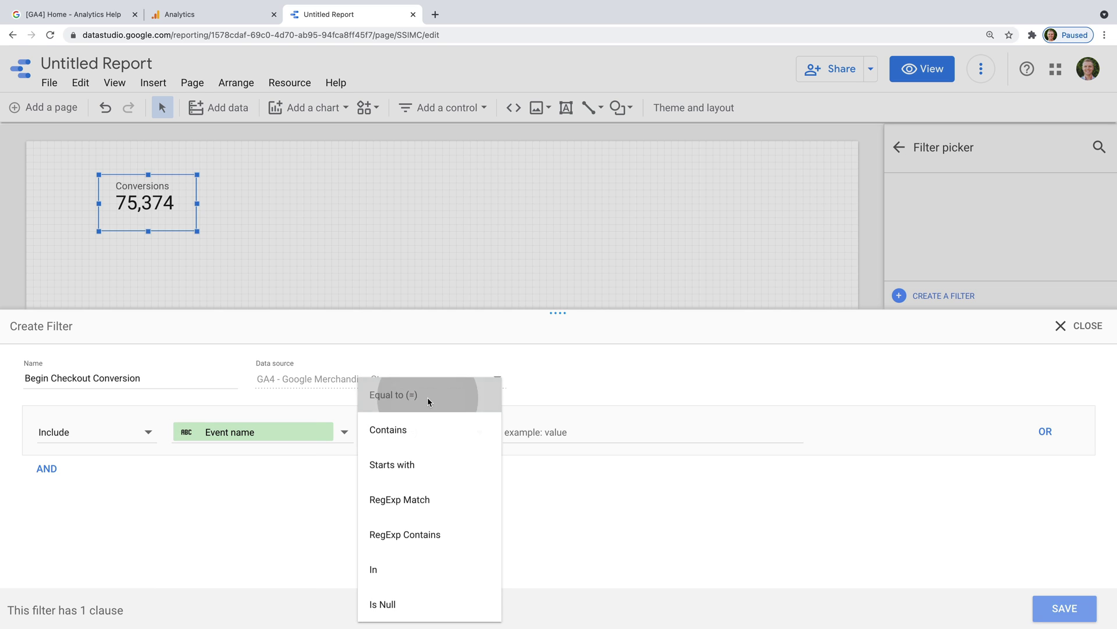
pyautogui.click(424, 395)
pyautogui.click(553, 434)
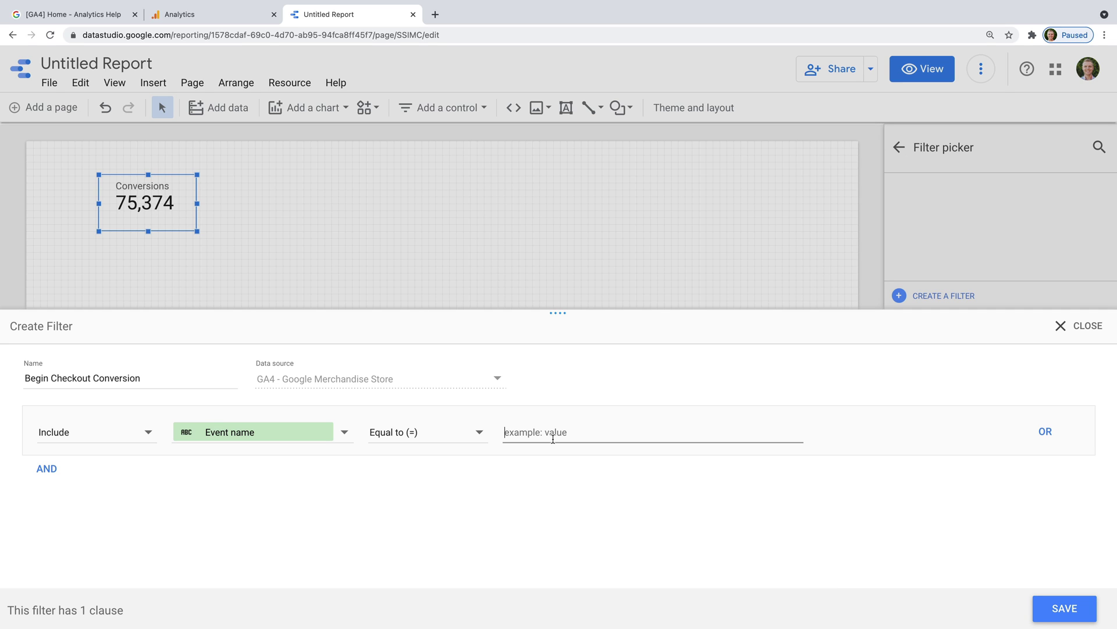
pyautogui.write('begin_')
pyautogui.write('checkout')
pyautogui.click(1065, 608)
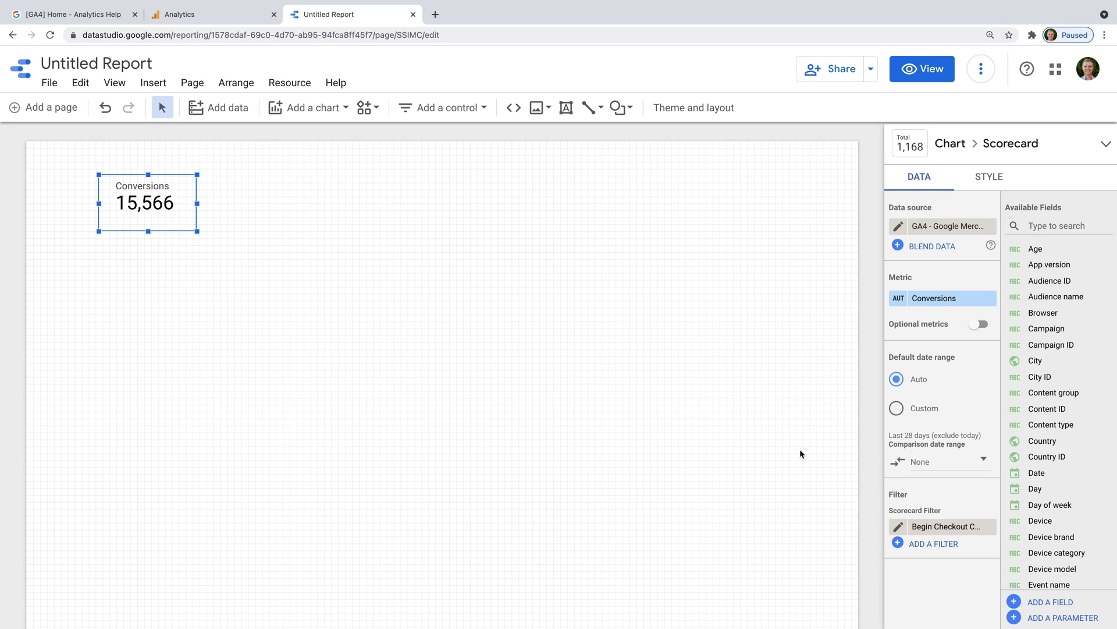
# Step: Place a second scorecard beside Conversions showing Total users (63,796)
pyautogui.click(319, 108)
pyautogui.click(289, 199)
pyautogui.click(254, 182)
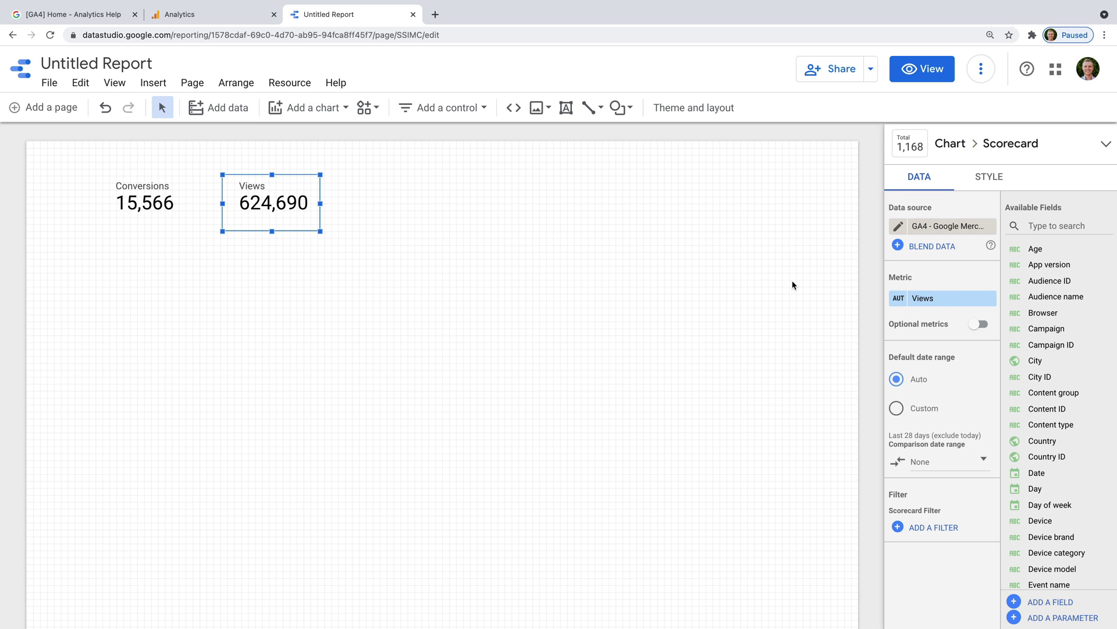
pyautogui.click(948, 298)
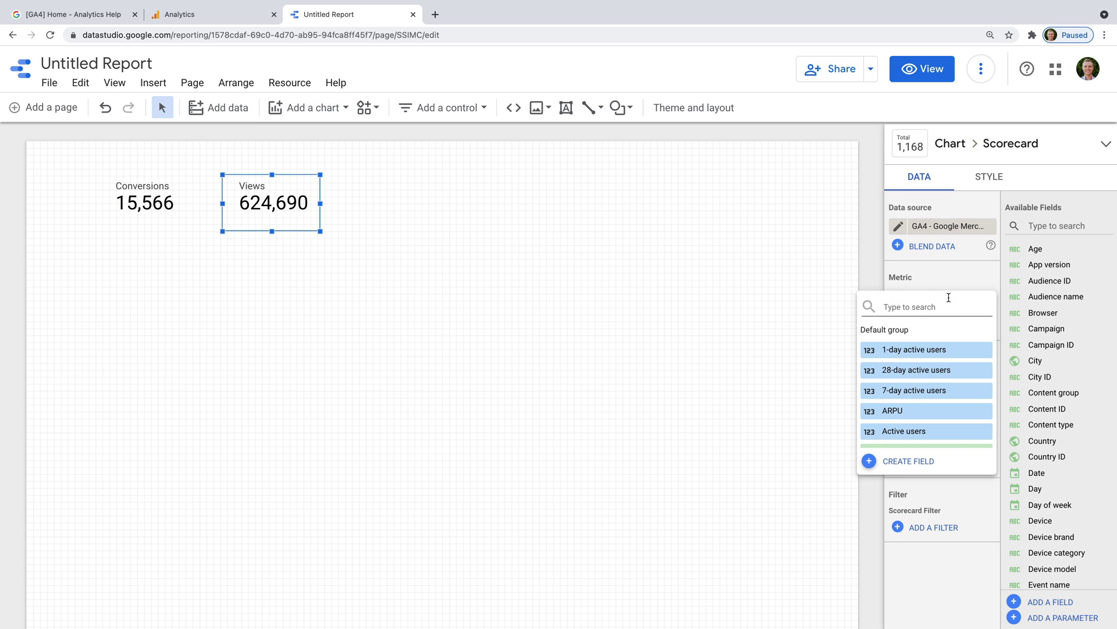
pyautogui.write('session')
pyautogui.write('s')
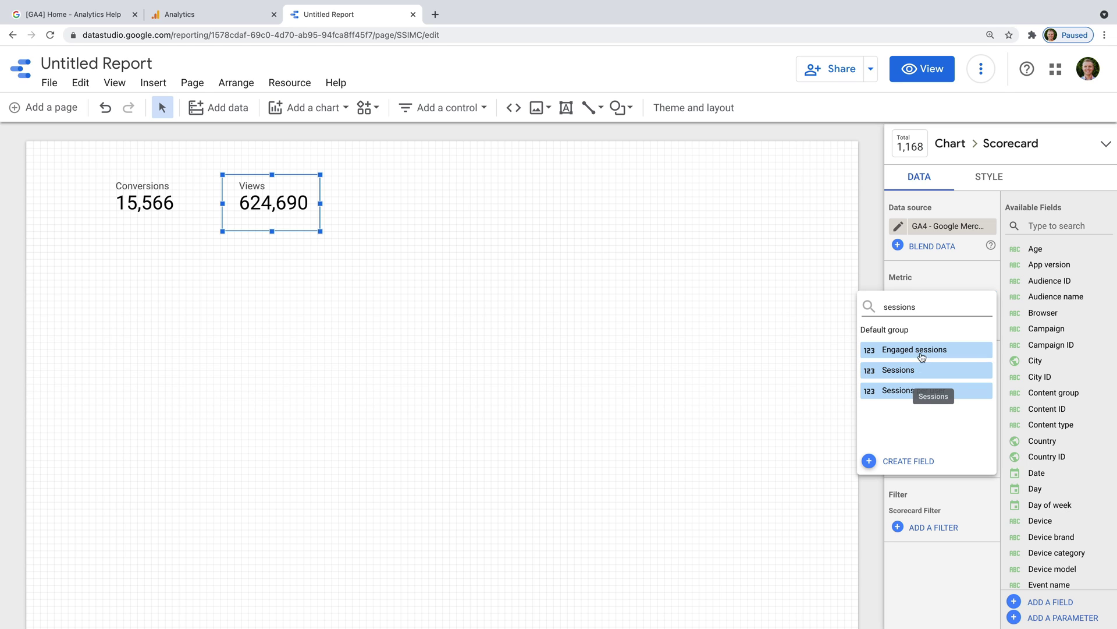
pyautogui.moveTo(923, 307); pyautogui.dragTo(878, 305)
pyautogui.write('total')
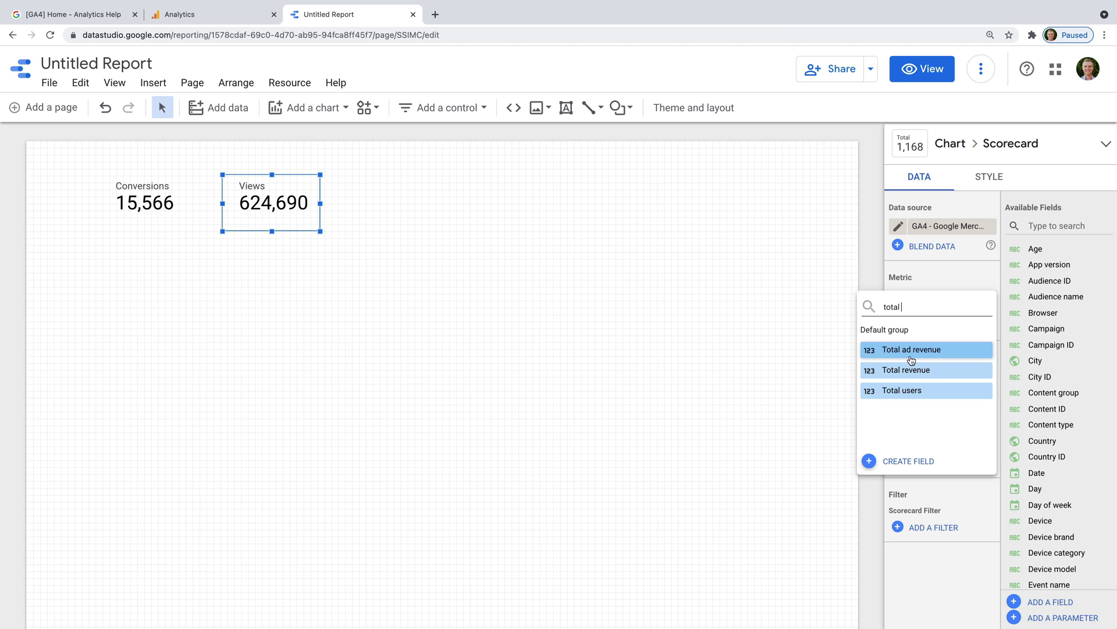
pyautogui.click(932, 389)
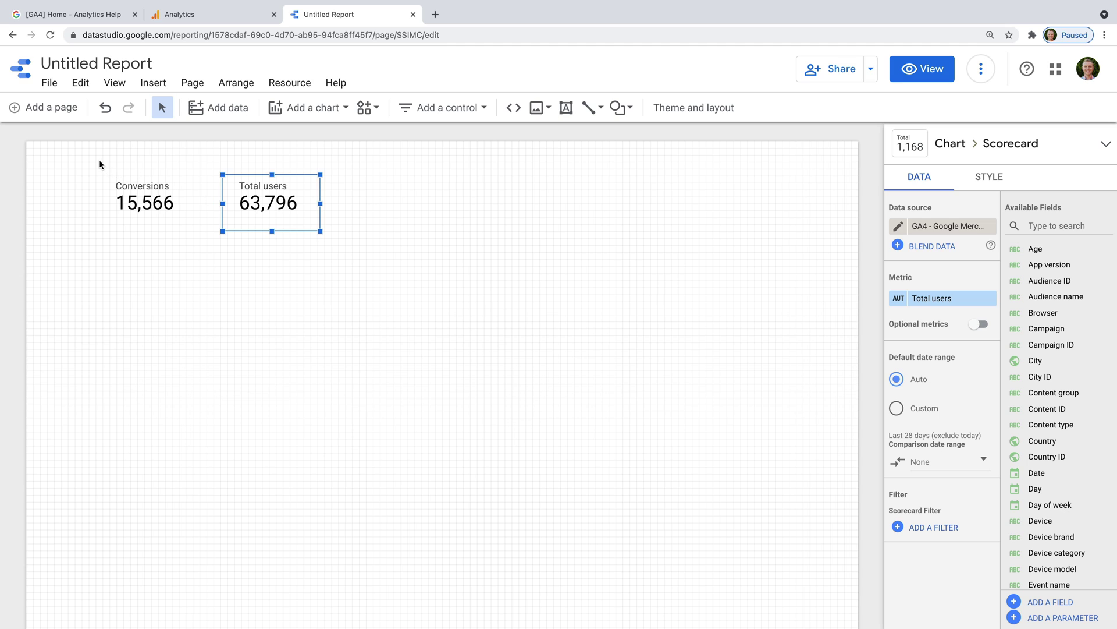
# Step: Blend the Conversions and Total users scorecards and move the 24.40% result right of Total users
pyautogui.moveTo(99, 159); pyautogui.dragTo(371, 251)
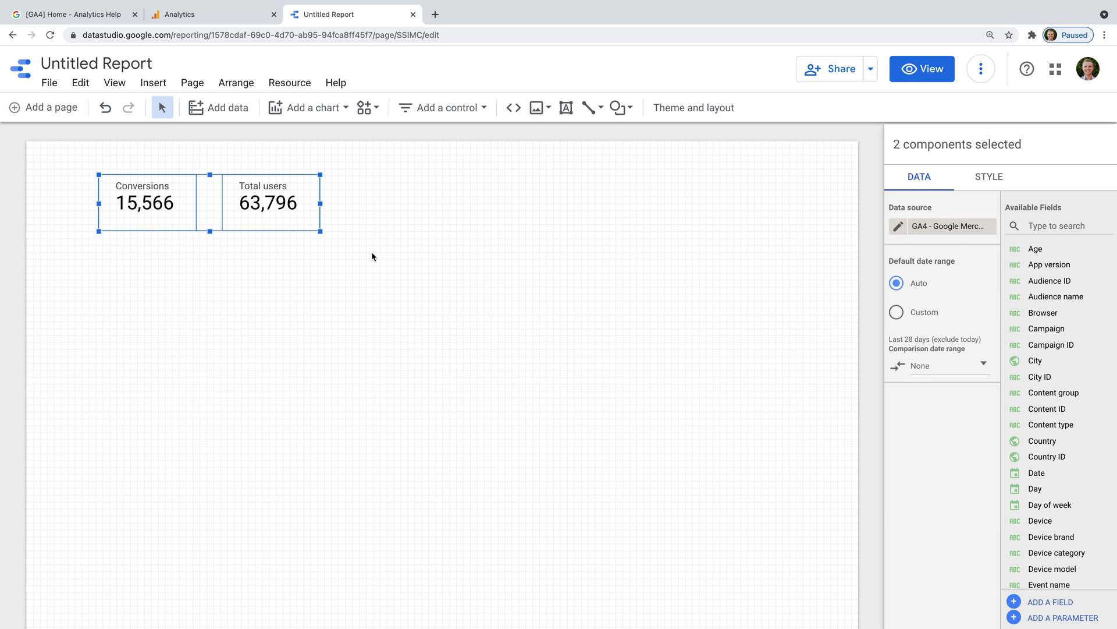
pyautogui.rightClick(286, 213)
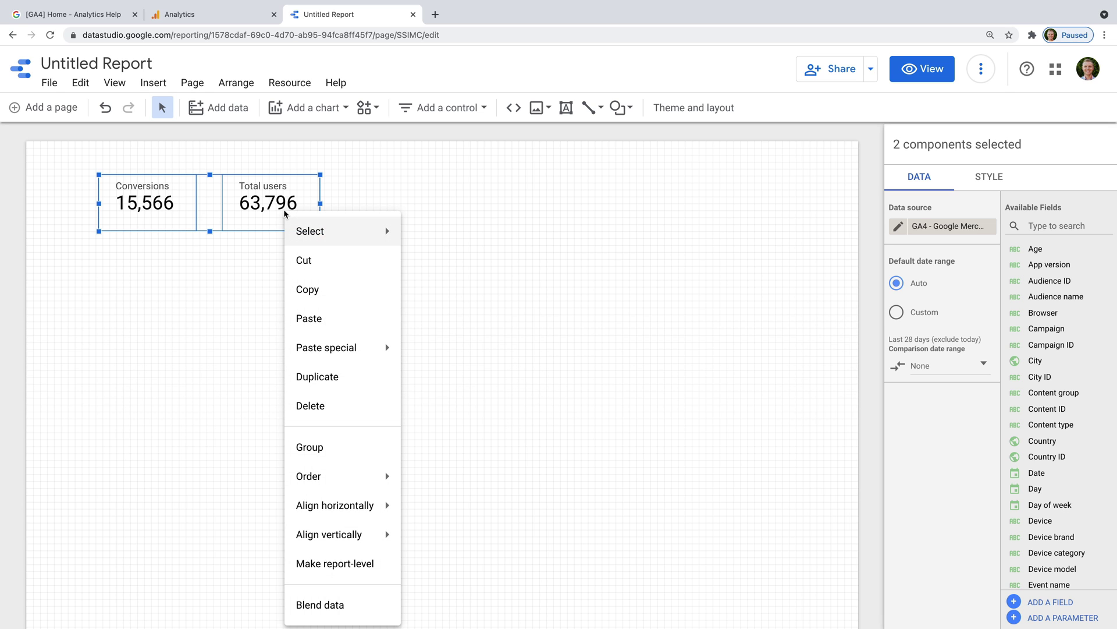
pyautogui.moveTo(335, 505)
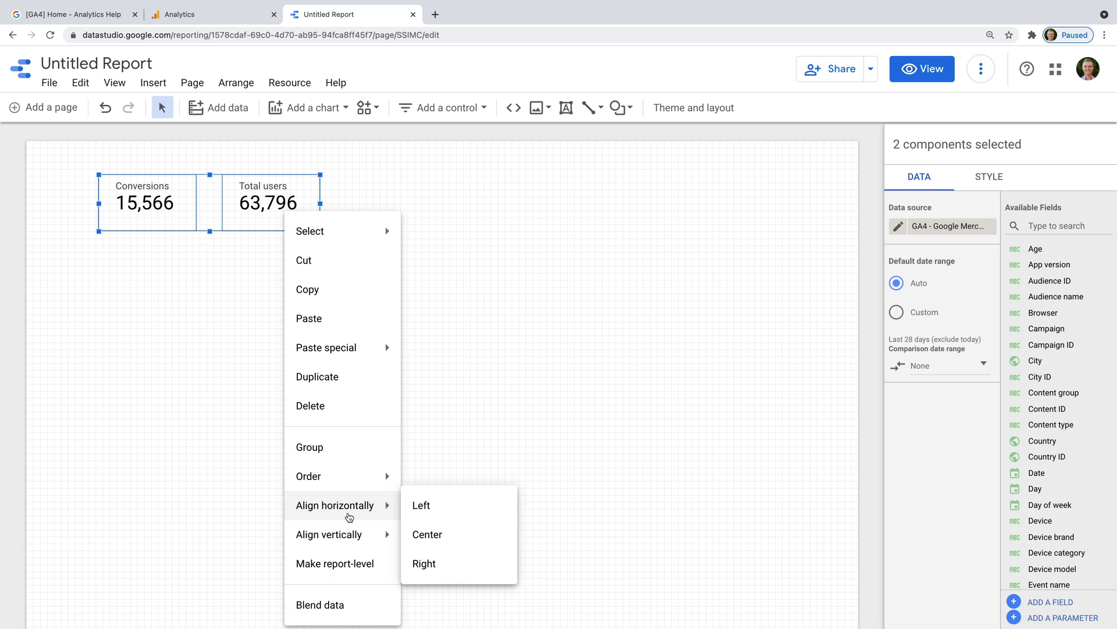
pyautogui.click(320, 604)
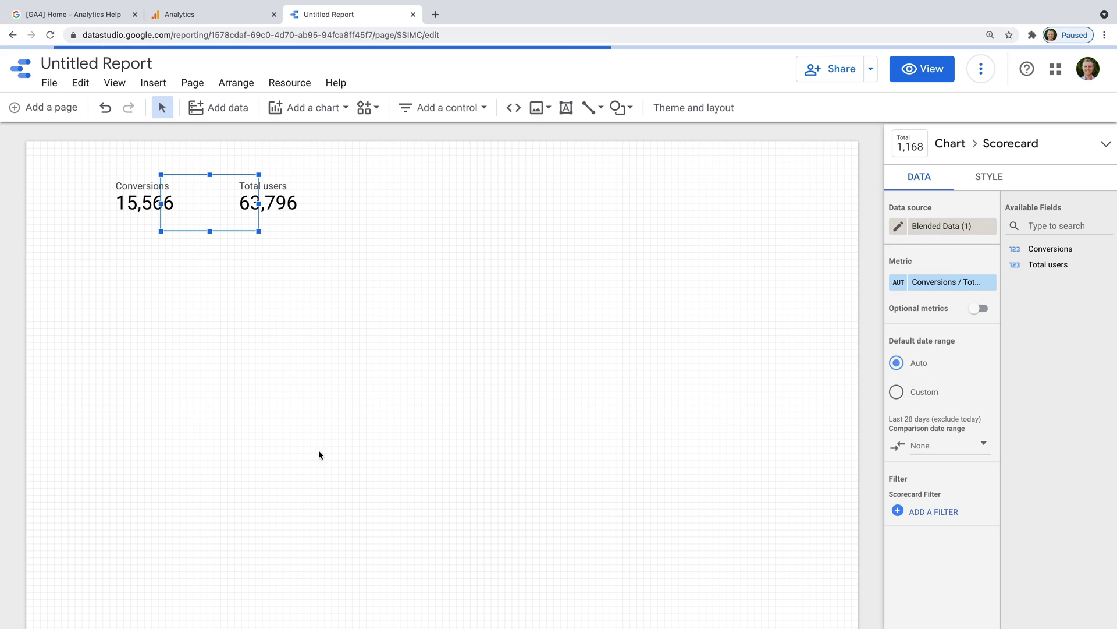
pyautogui.moveTo(219, 204); pyautogui.dragTo(383, 203)
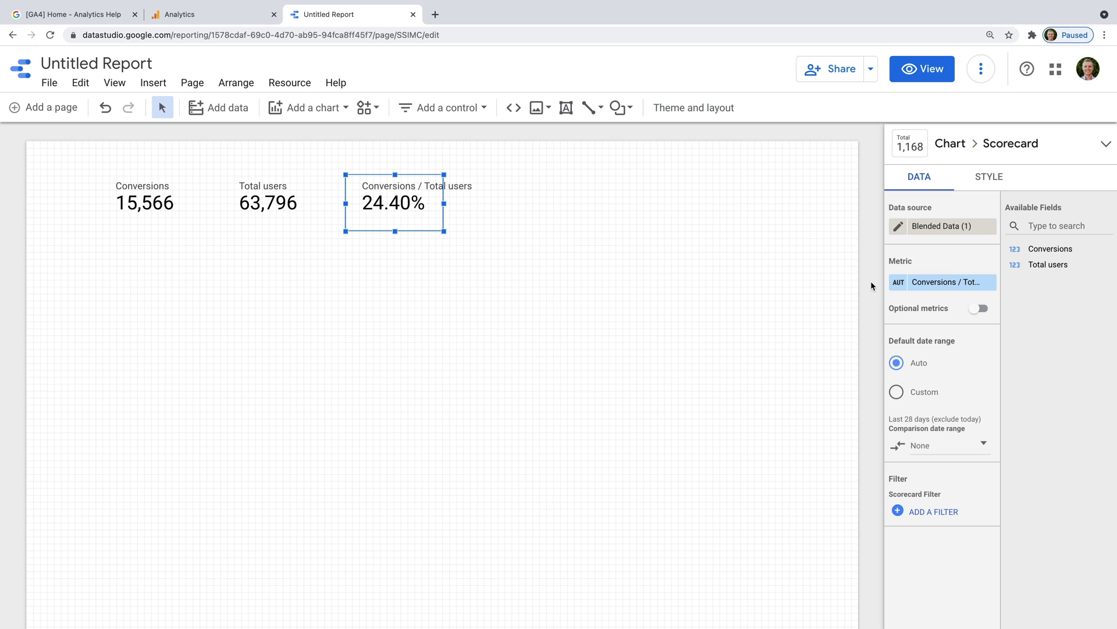
pyautogui.moveTo(899, 283)
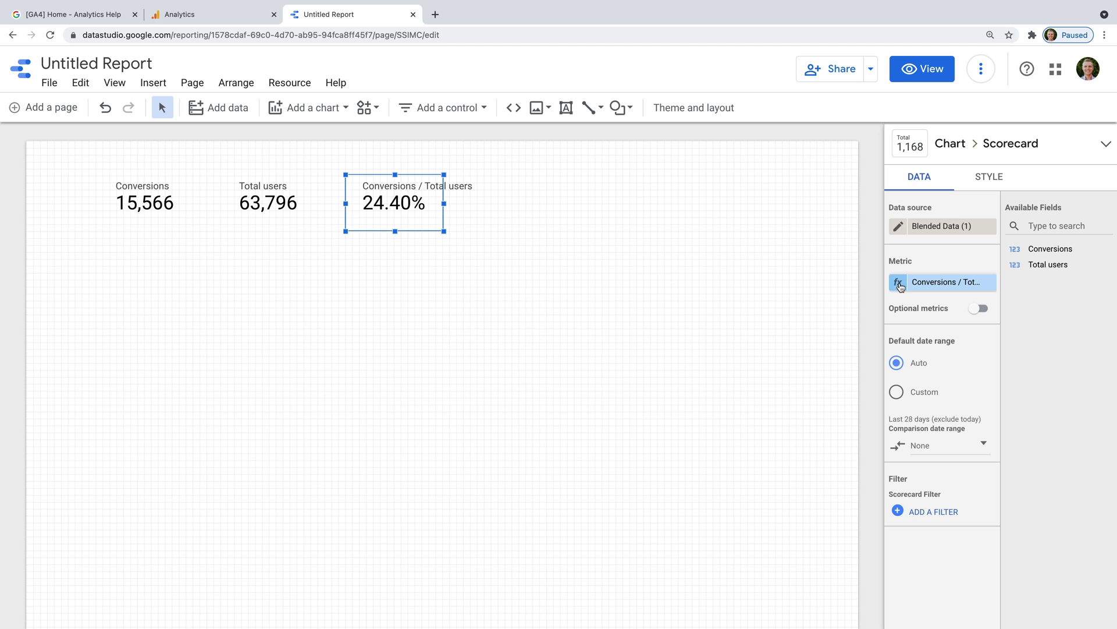
# Step: Change the blended metric's name to 'Begin Checkout Conversion Rate' and deselect the scorecard
pyautogui.click(898, 286)
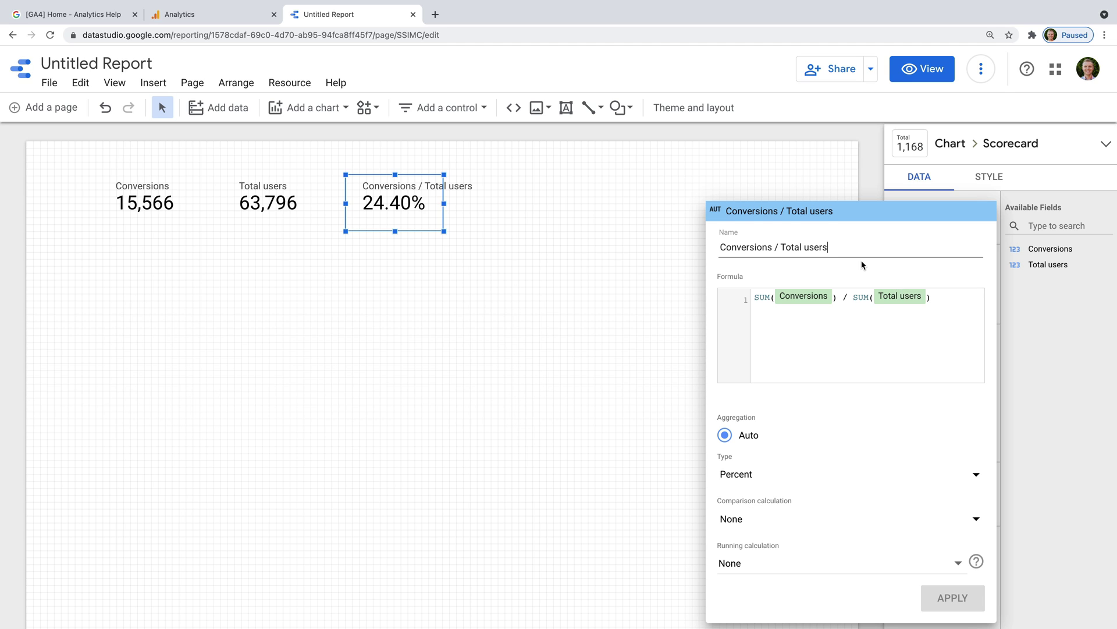
pyautogui.moveTo(837, 250); pyautogui.dragTo(718, 254)
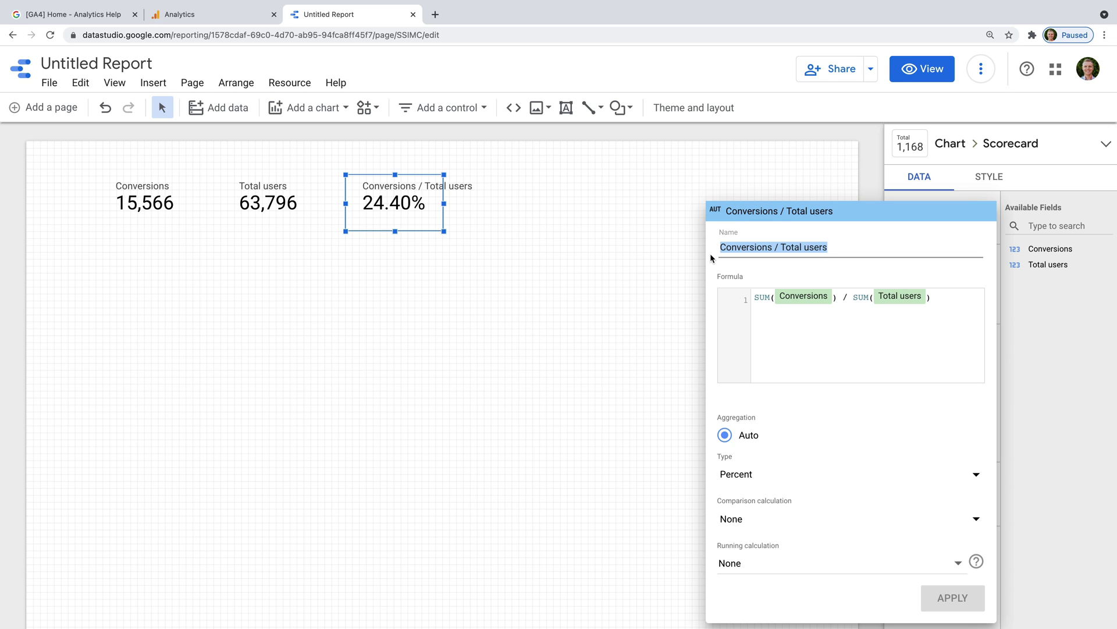
pyautogui.write('Begin C')
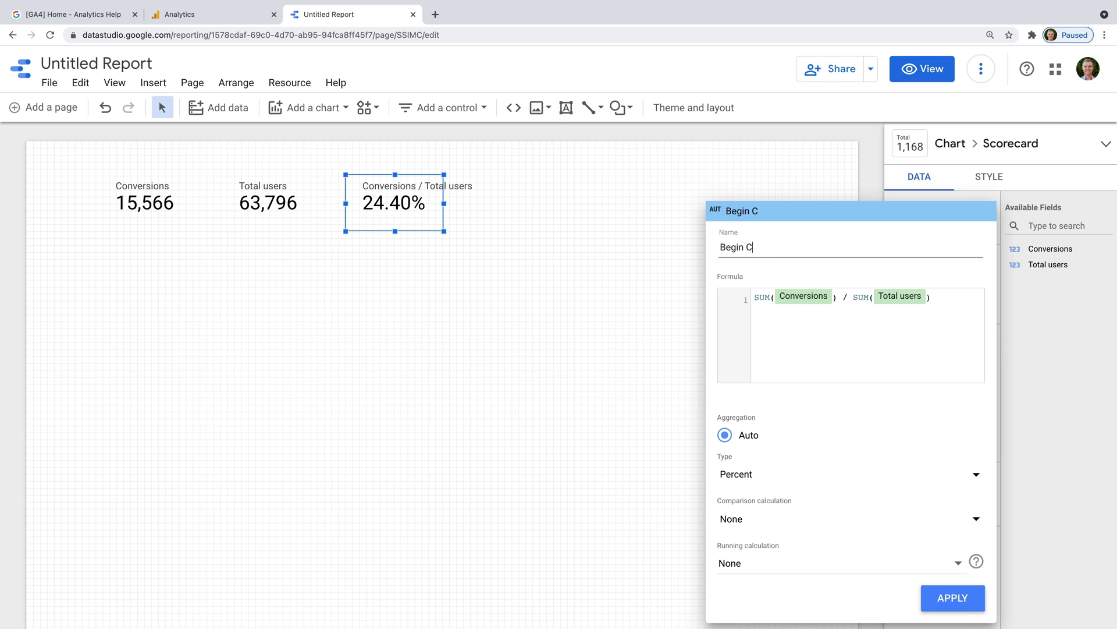
pyautogui.write('heckout Convers')
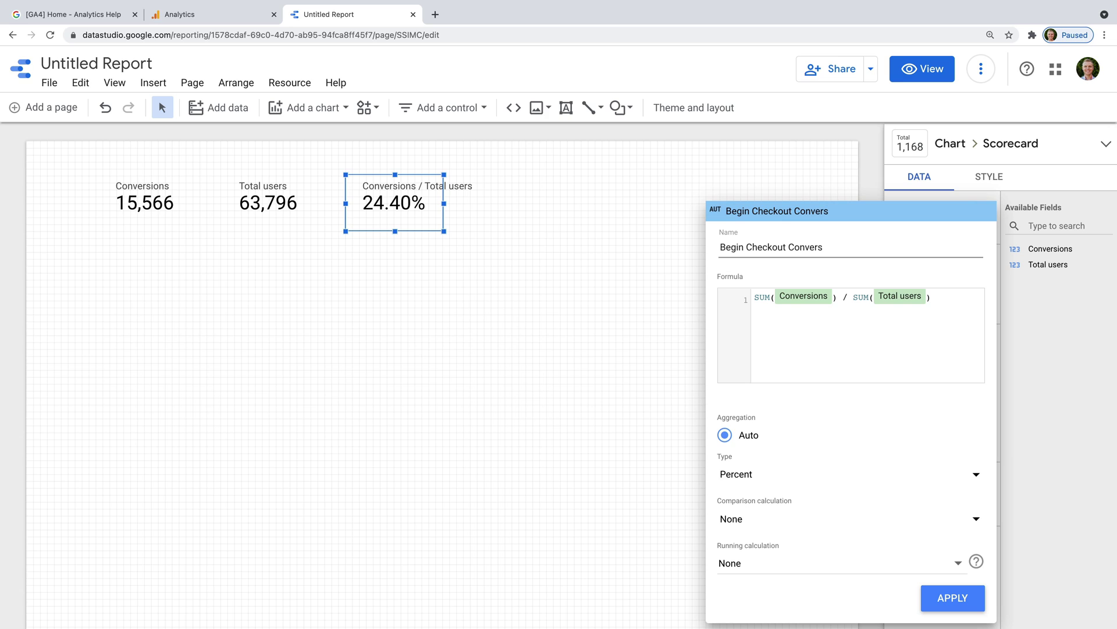
pyautogui.write('ion Rate')
pyautogui.click(952, 597)
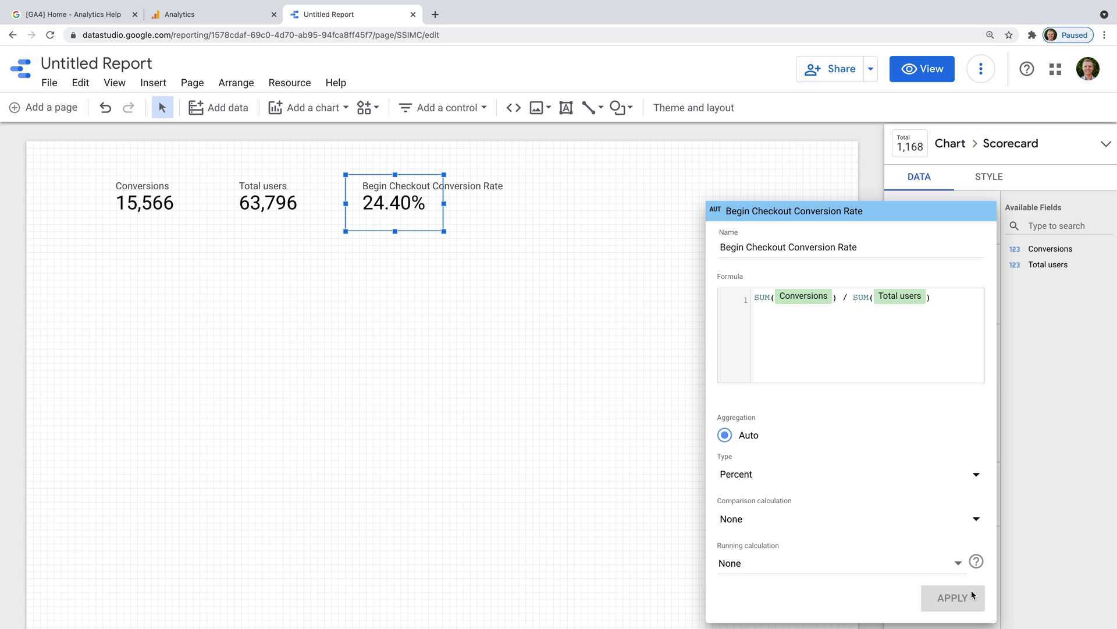
pyautogui.click(638, 437)
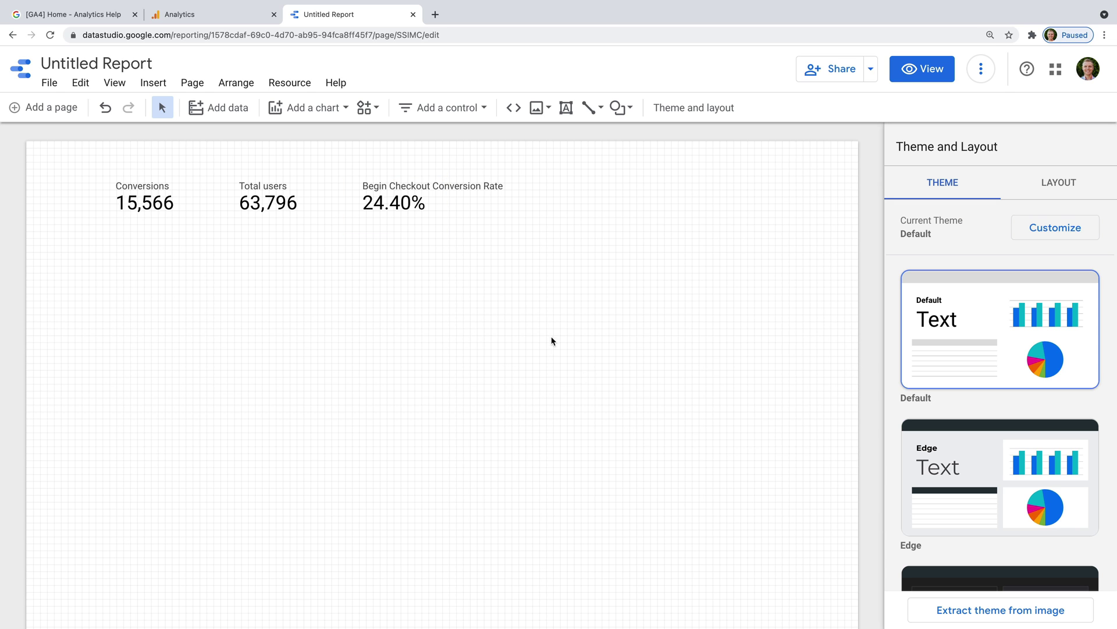